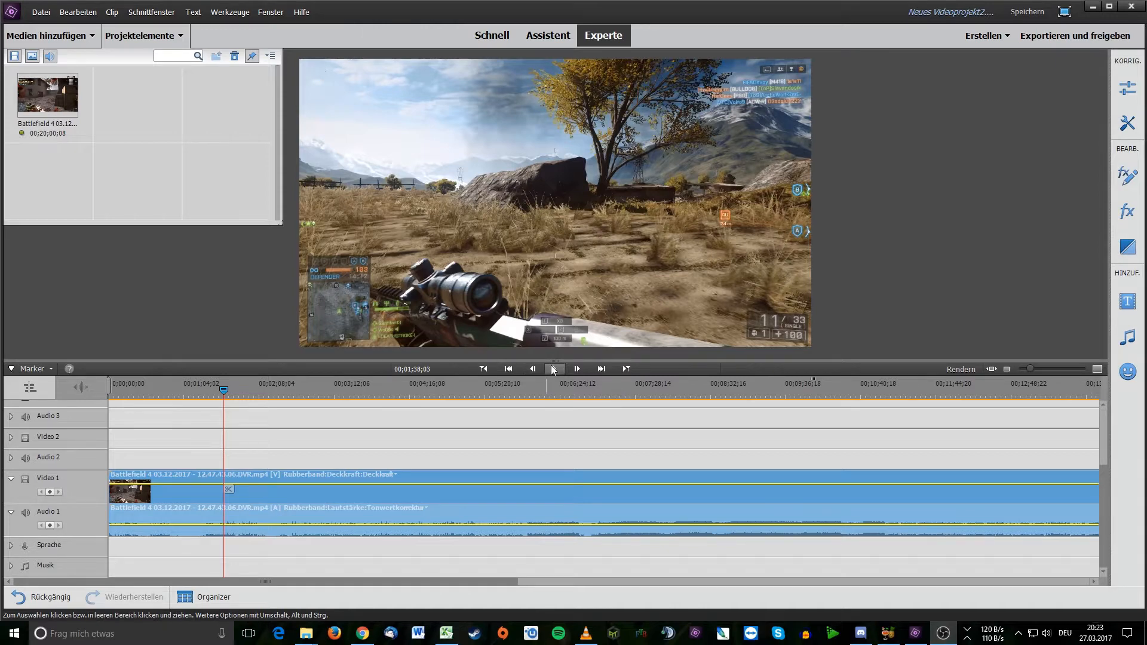
Play the Battlefield 4 clip from the timeline in the preview monitor.
{"action": "left_click", "coordinate": [554, 368]}
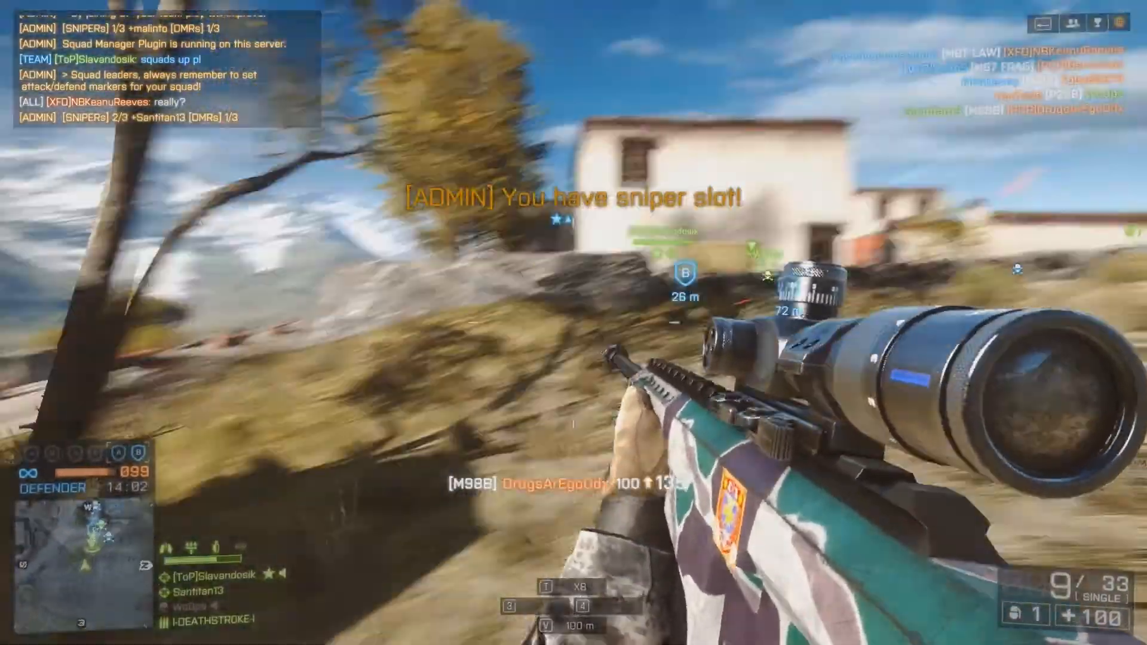
{"action": "mouse_move", "coordinate": [743, 317]}
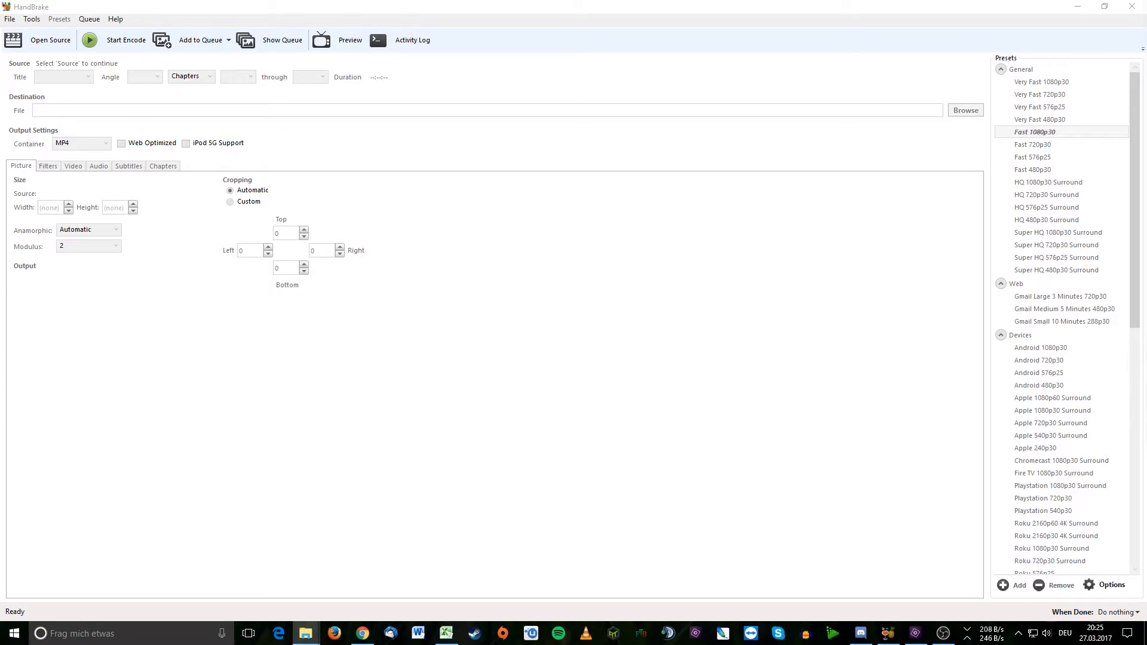
Switch to HandBrake and load the Battlefield 4 recording as the encoding source.
{"action": "left_click_drag", "start_coordinate": [1073, 331], "coordinate": [317, 206]}
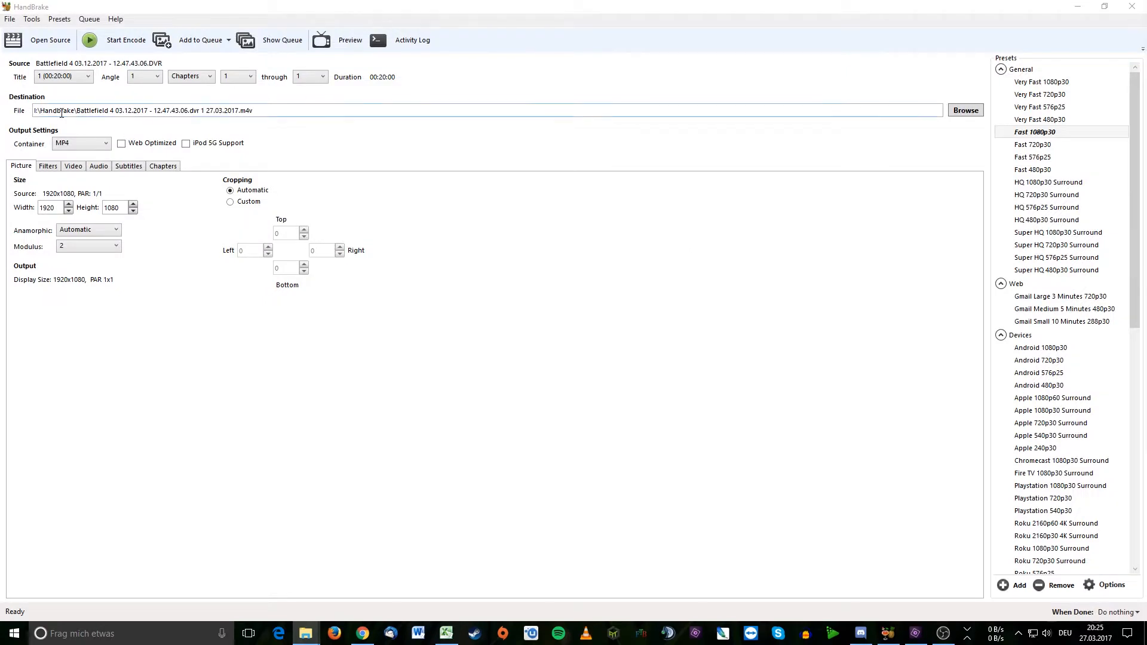
{"action": "left_click", "coordinate": [50, 40]}
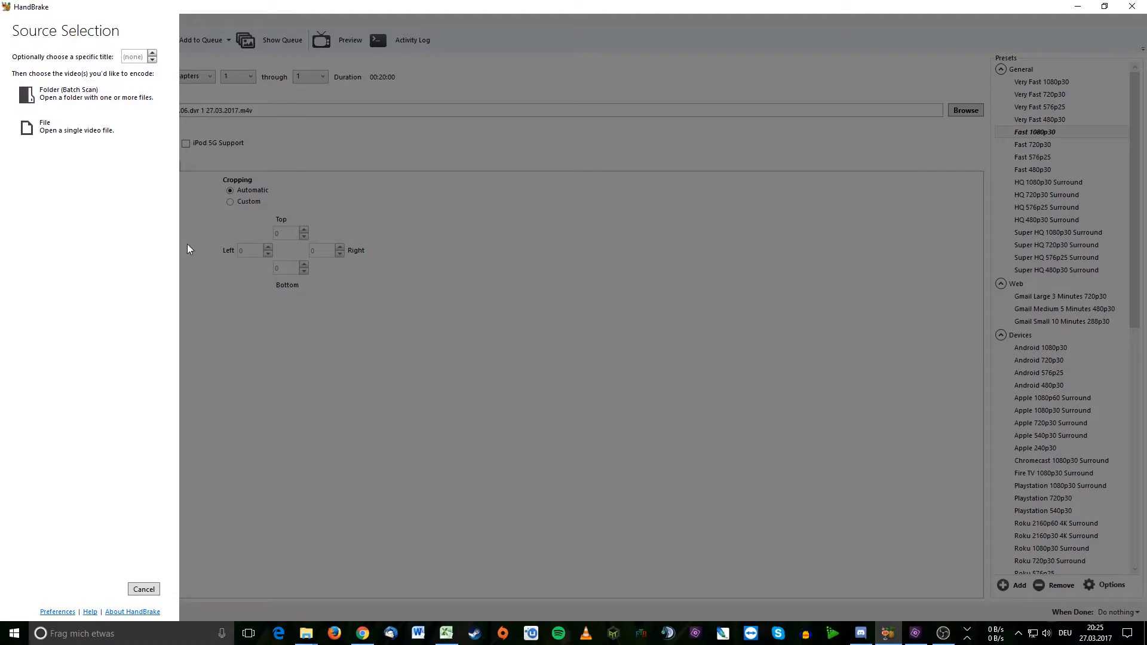
{"action": "left_click", "coordinate": [153, 590]}
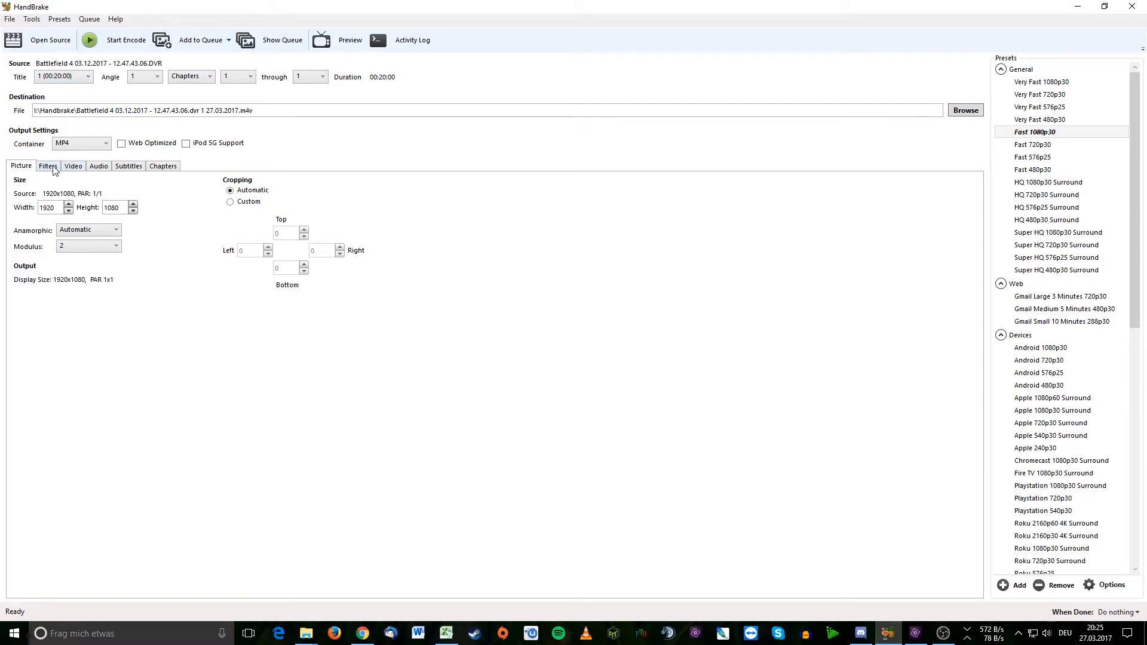
Configure the video encoding with the H.264 (x264) codec, framerate Same as source and Constant Framerate.
{"action": "left_click", "coordinate": [71, 169]}
{"action": "left_click", "coordinate": [119, 197]}
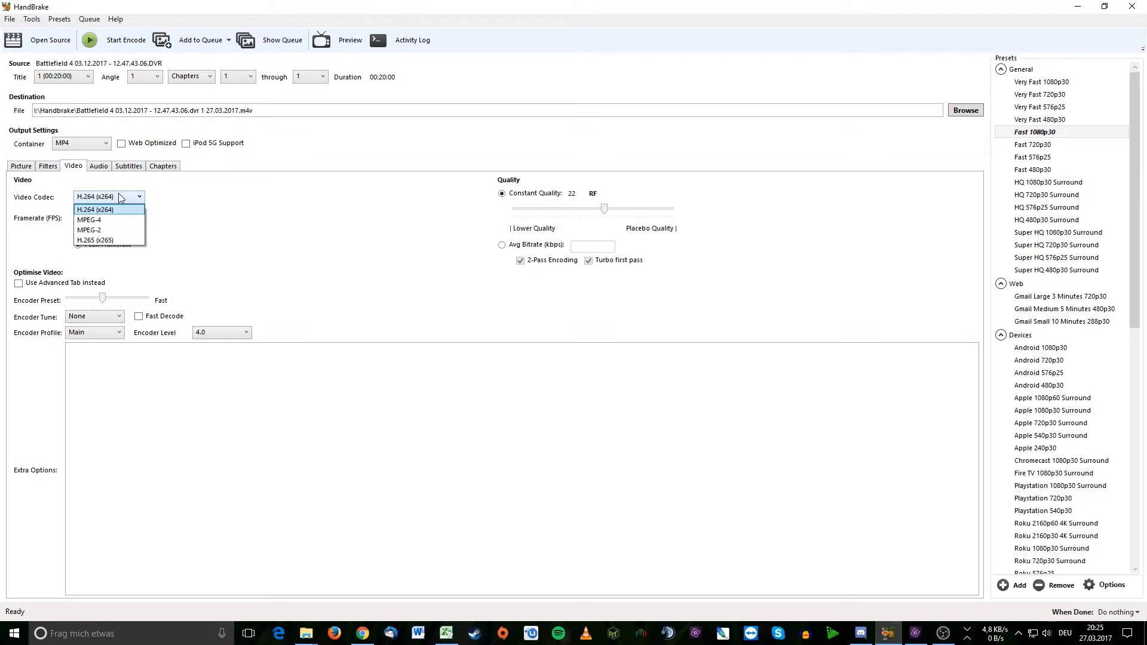
{"action": "left_click", "coordinate": [120, 210]}
{"action": "left_click", "coordinate": [126, 219]}
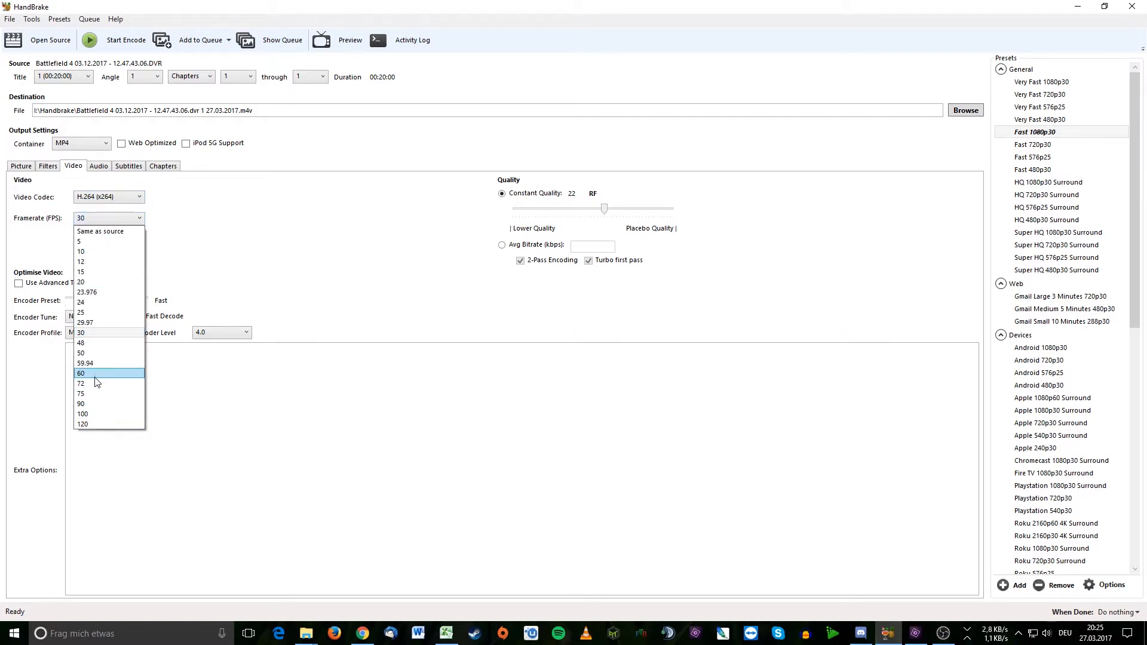
{"action": "left_click", "coordinate": [120, 373]}
{"action": "left_click", "coordinate": [109, 218]}
{"action": "left_click", "coordinate": [116, 230]}
{"action": "left_click", "coordinate": [85, 234]}
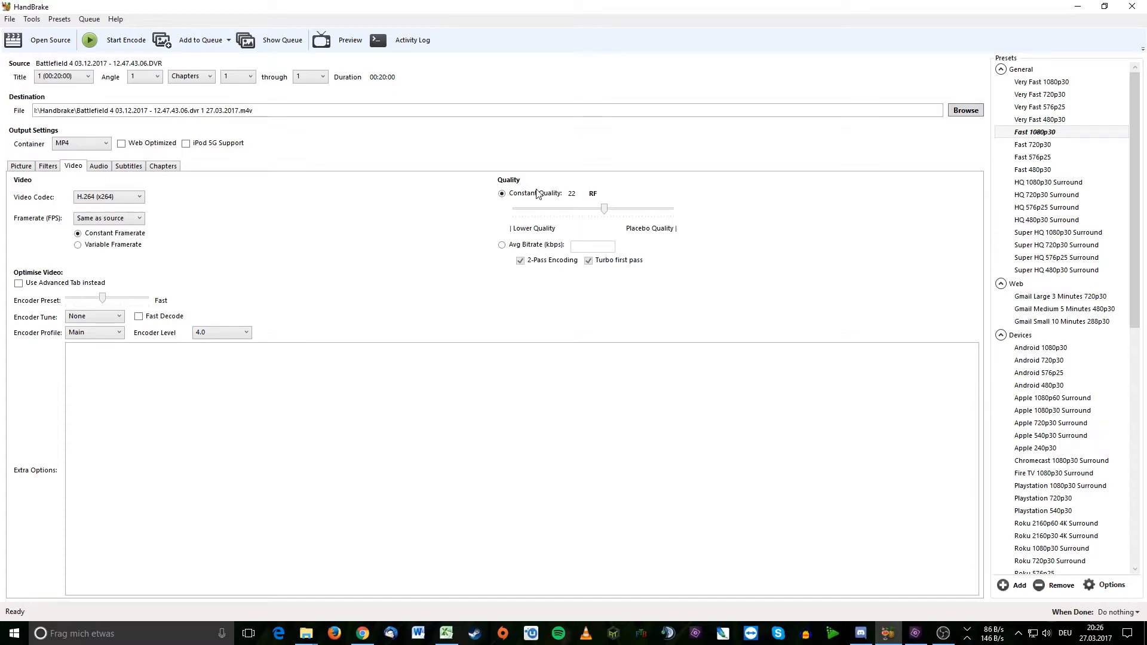
Set the video's constant quality to RF 12.
{"action": "left_click_drag", "start_coordinate": [603, 209], "coordinate": [602, 209]}
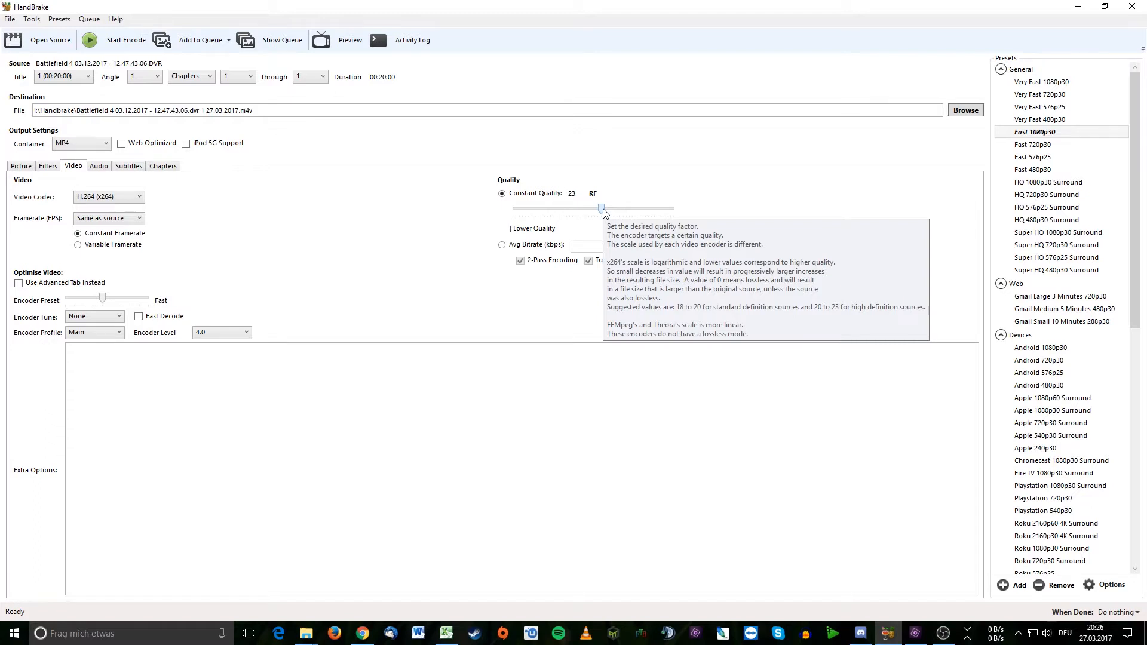
{"action": "left_click_drag", "start_coordinate": [603, 210], "coordinate": [638, 213]}
Try an average bitrate of 3500 kbps in place of constant quality.
{"action": "left_click", "coordinate": [502, 245]}
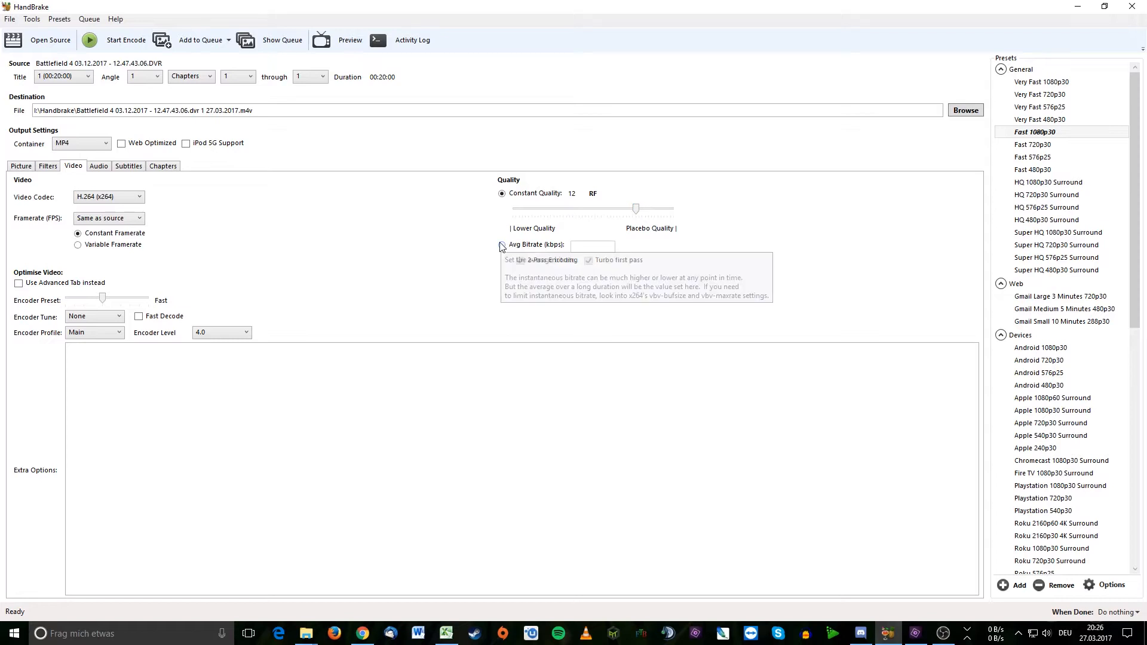
{"action": "left_click", "coordinate": [591, 245]}
{"action": "type", "text": "3500"}
Set the audio track's codec to MP3.
{"action": "left_click", "coordinate": [98, 165]}
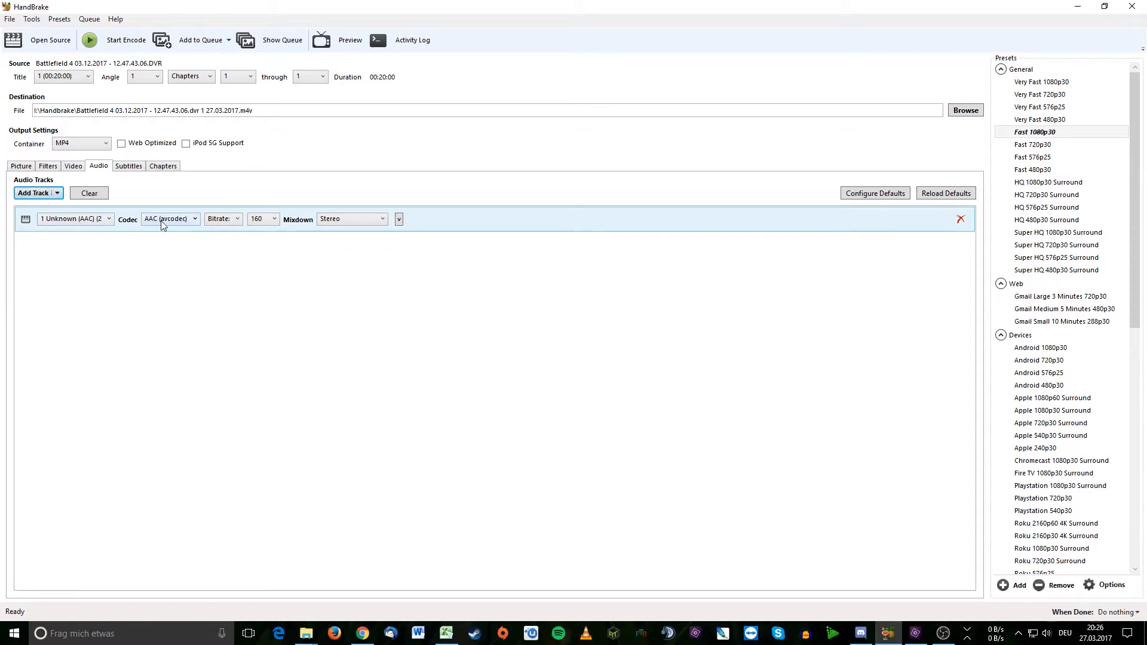
{"action": "left_click", "coordinate": [176, 223]}
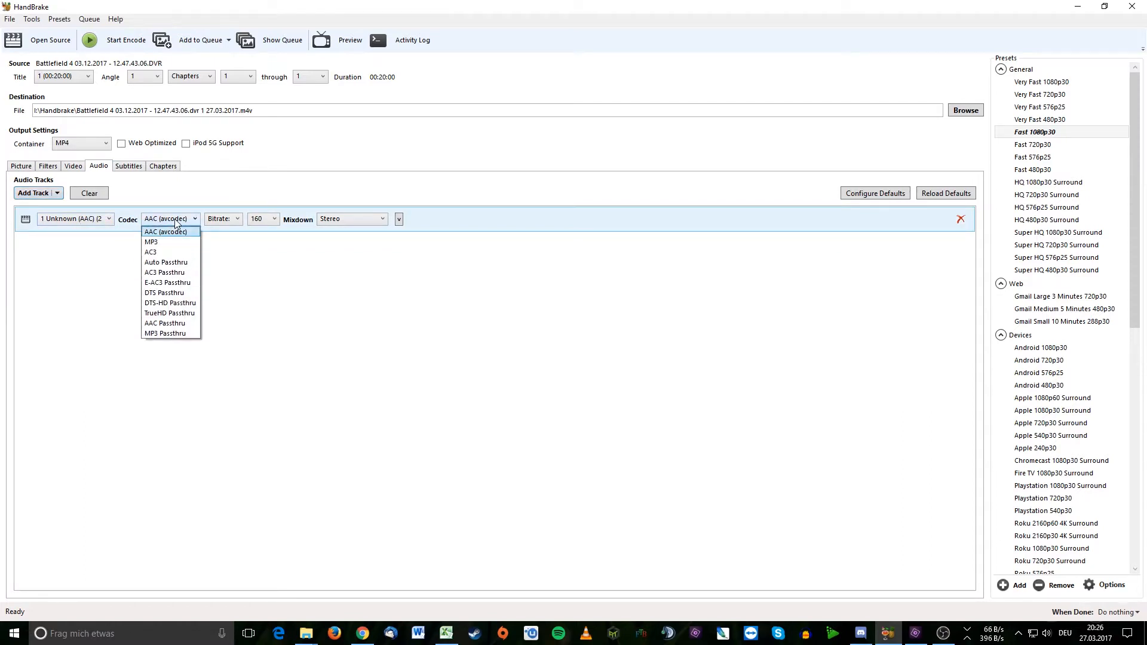
{"action": "left_click", "coordinate": [172, 243]}
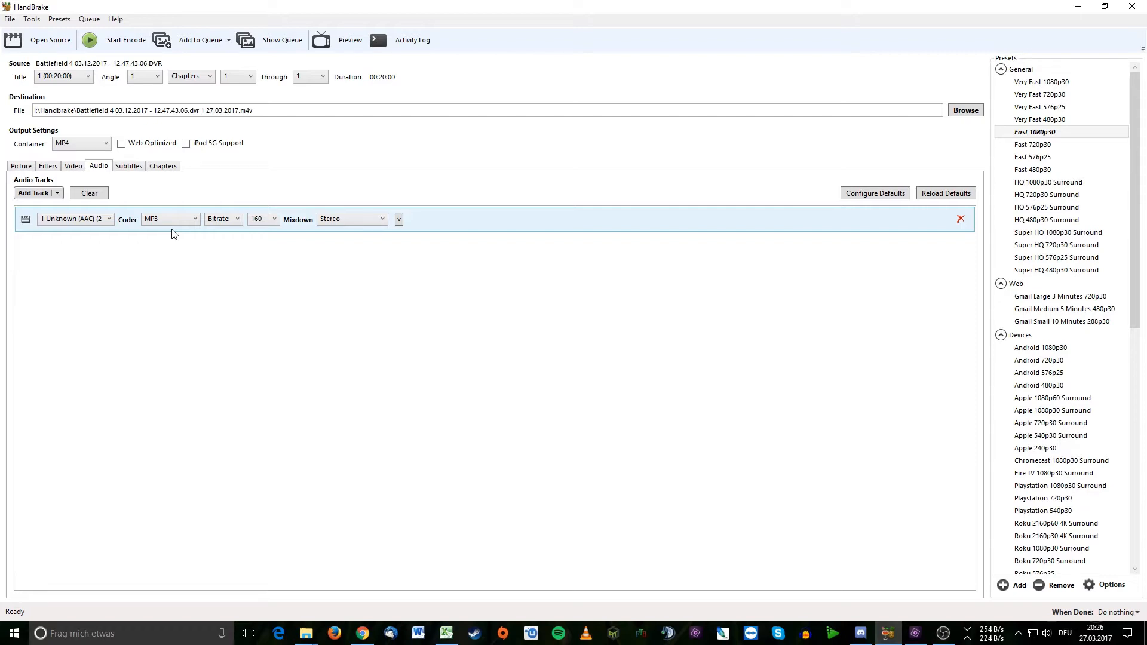
Review the filter and video settings, and change the output file's destination folder to D:\4youtubes\Handbrake.
{"action": "left_click", "coordinate": [48, 166]}
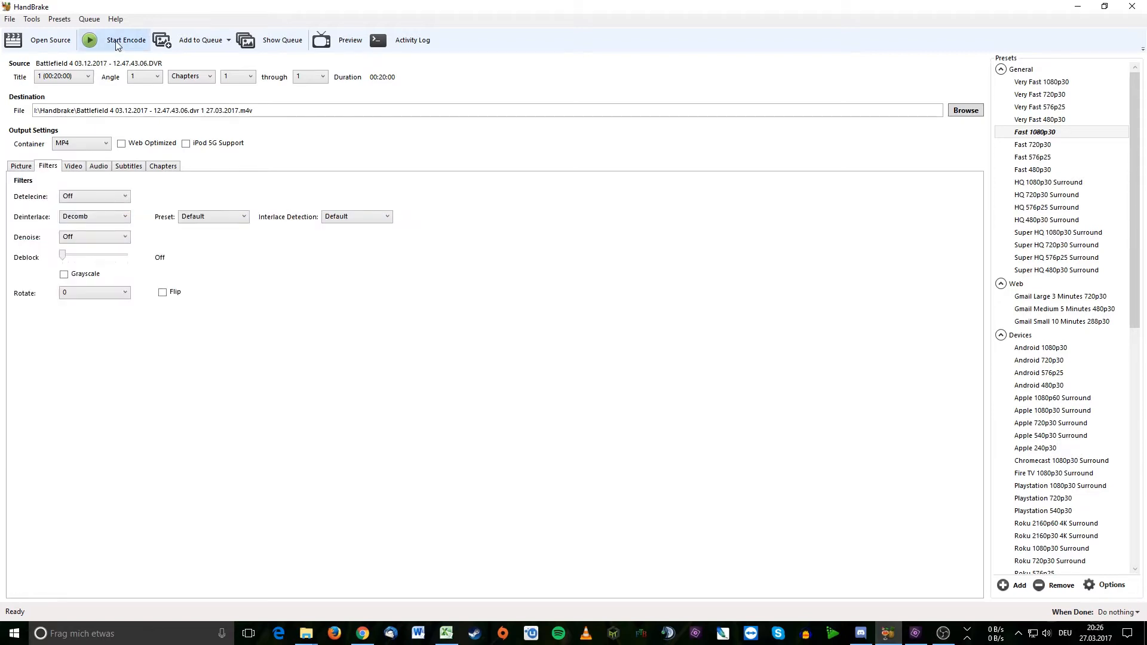
{"action": "left_click", "coordinate": [75, 167]}
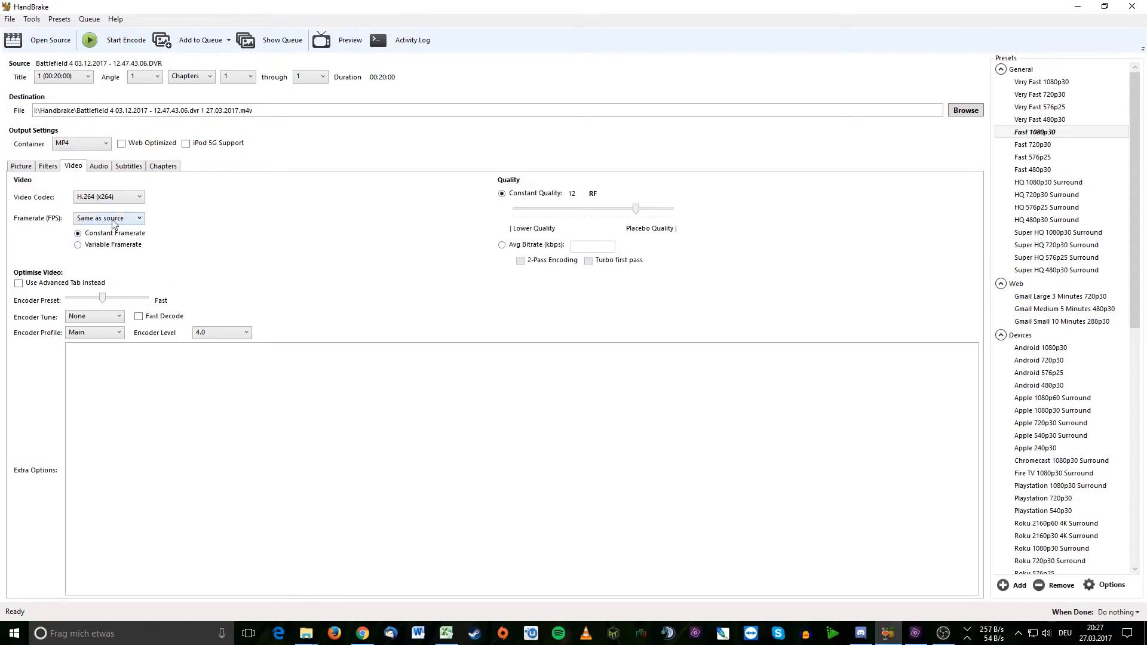
{"action": "left_click", "coordinate": [228, 40]}
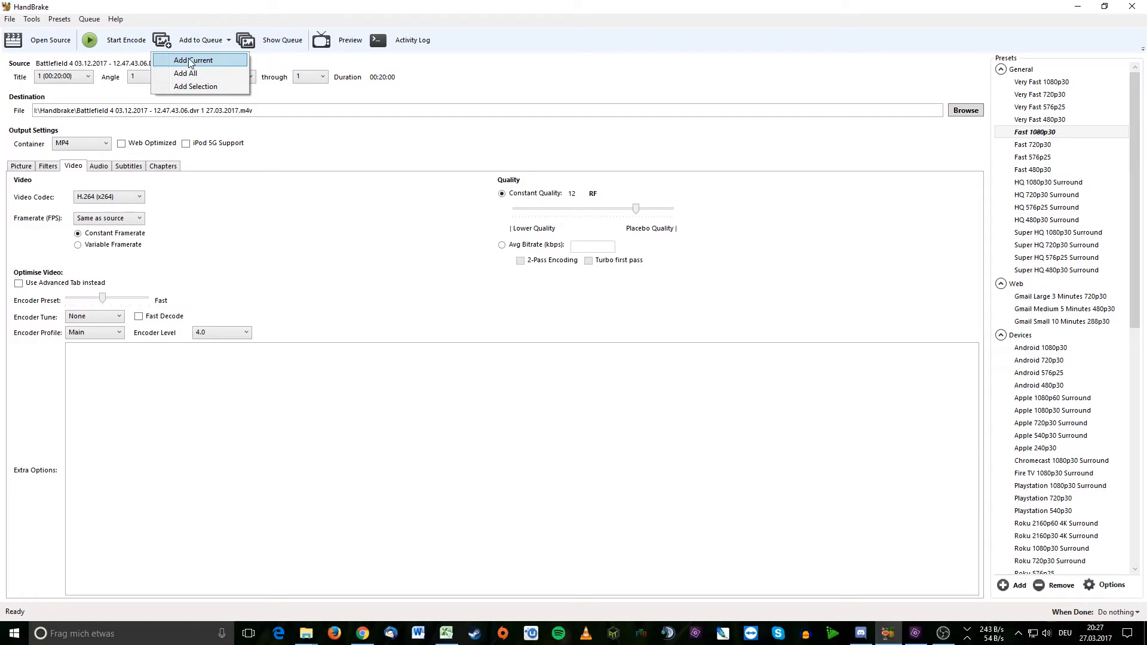
{"action": "left_click", "coordinate": [274, 119]}
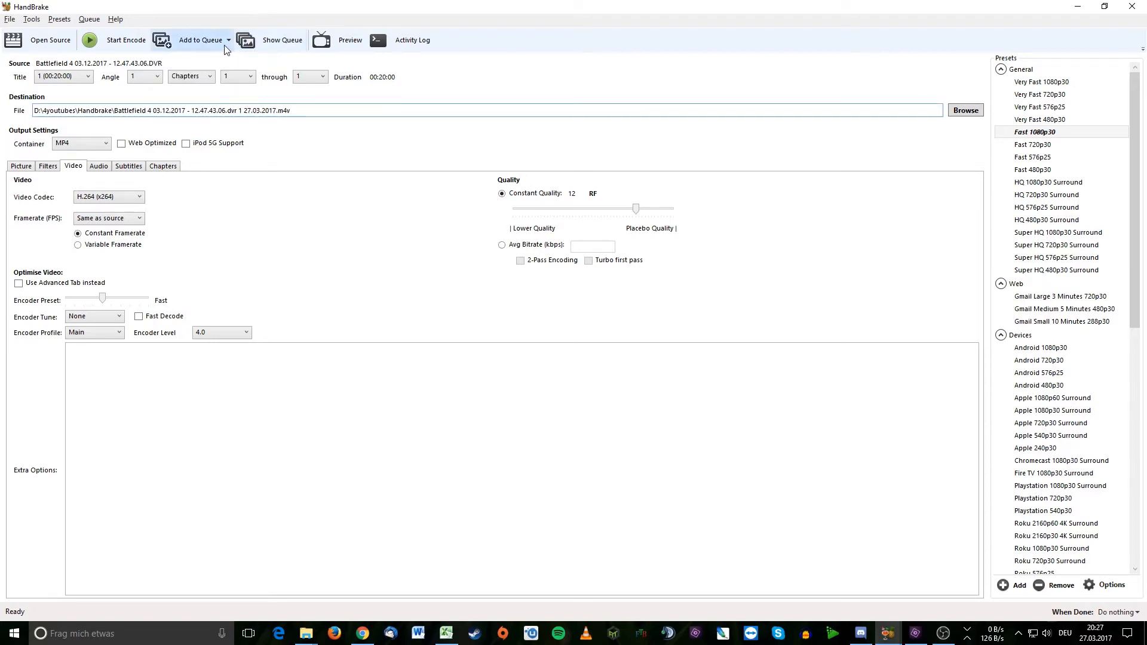
Add the current encode job to the queue and start the queue.
{"action": "left_click", "coordinate": [228, 40]}
{"action": "left_click", "coordinate": [223, 62]}
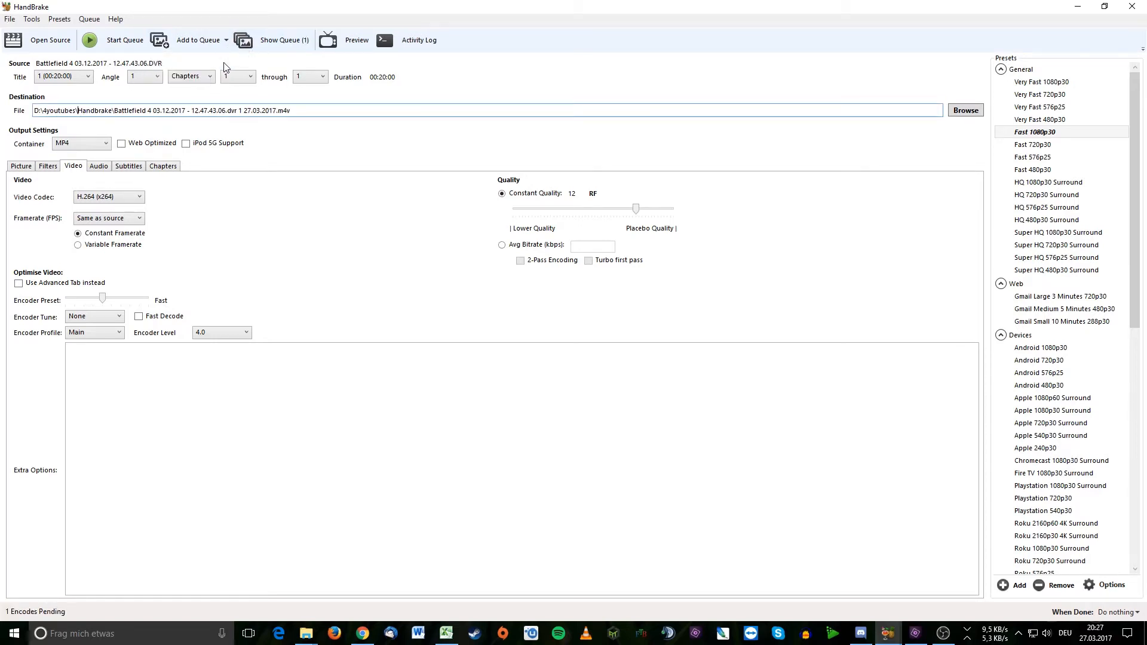
{"action": "left_click", "coordinate": [271, 46]}
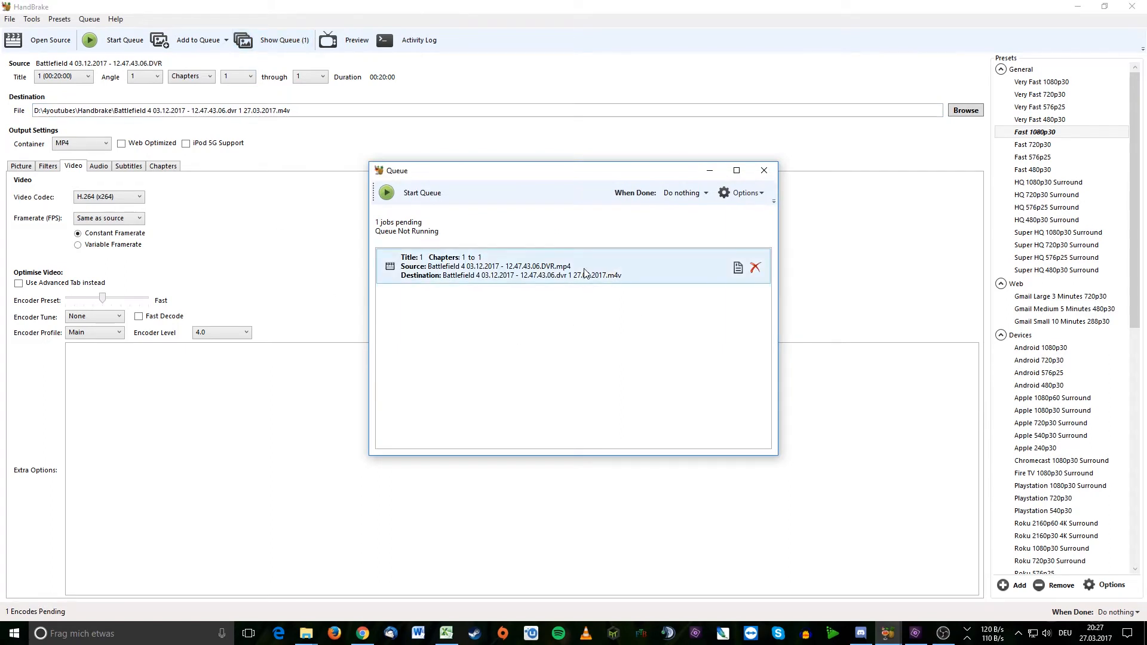
{"action": "left_click", "coordinate": [425, 192]}
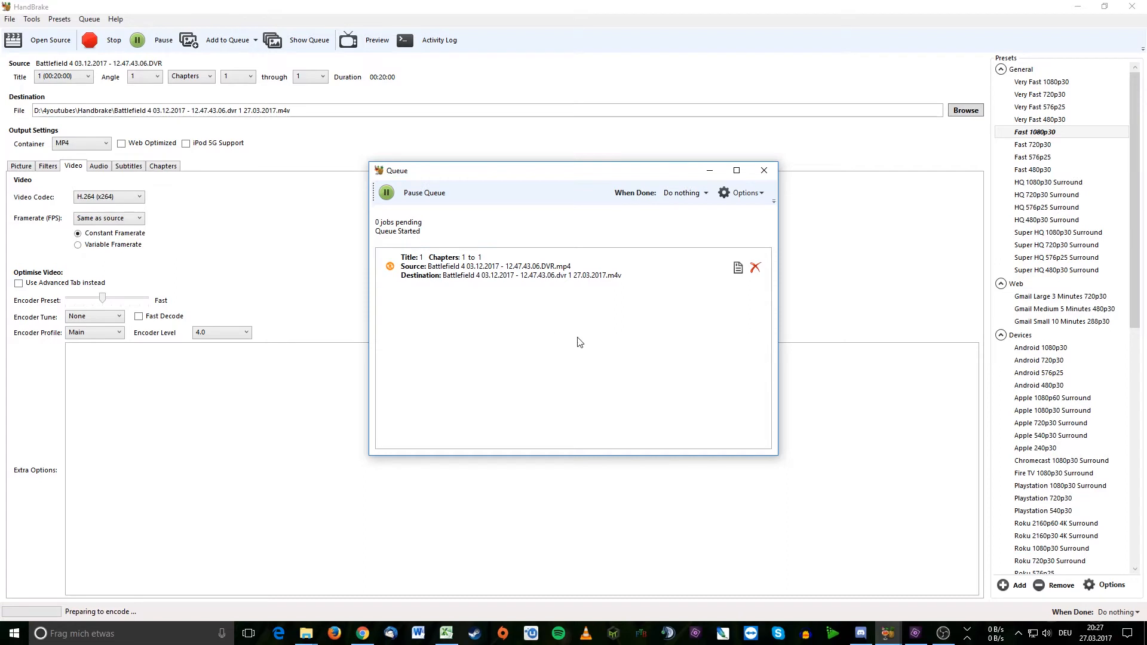
{"action": "left_click", "coordinate": [707, 194]}
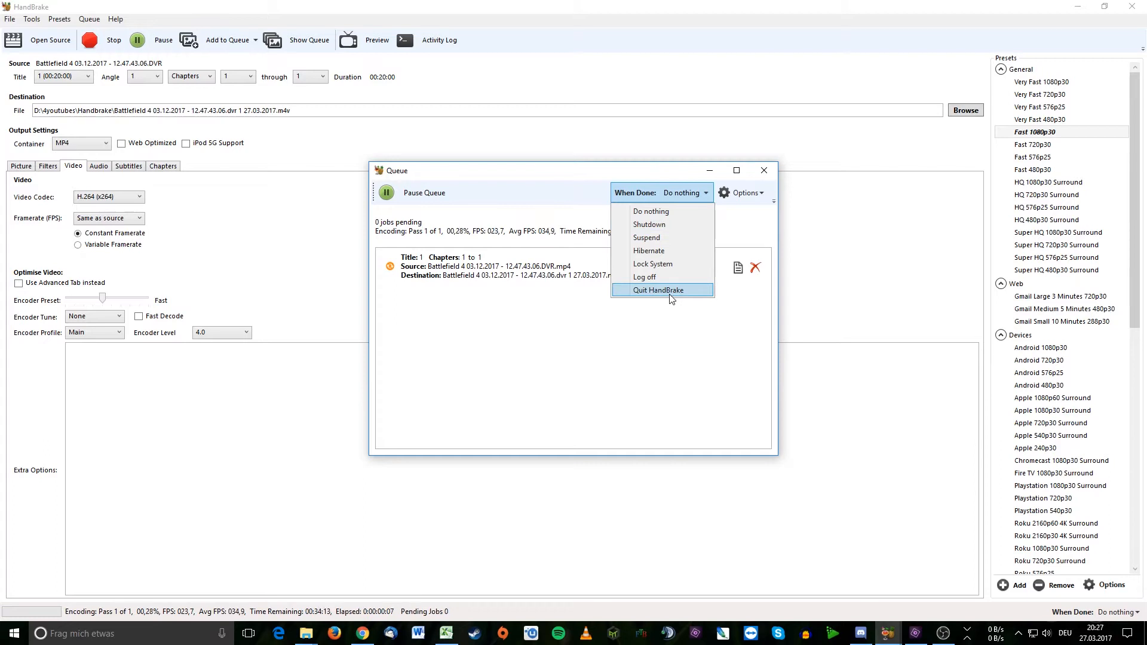
{"action": "left_click", "coordinate": [467, 352]}
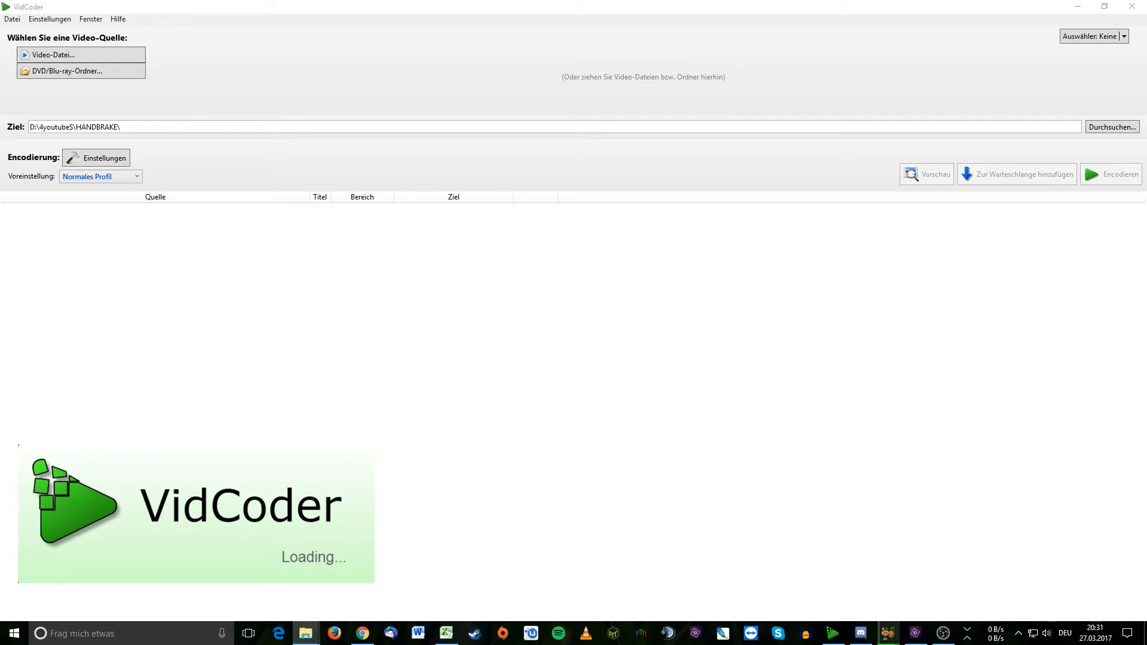
Switch to VidCoder and load the Battlefield 4 recording as the video source, keeping the Normales Profil preset.
{"action": "left_click_drag", "start_coordinate": [398, 362], "coordinate": [363, 362]}
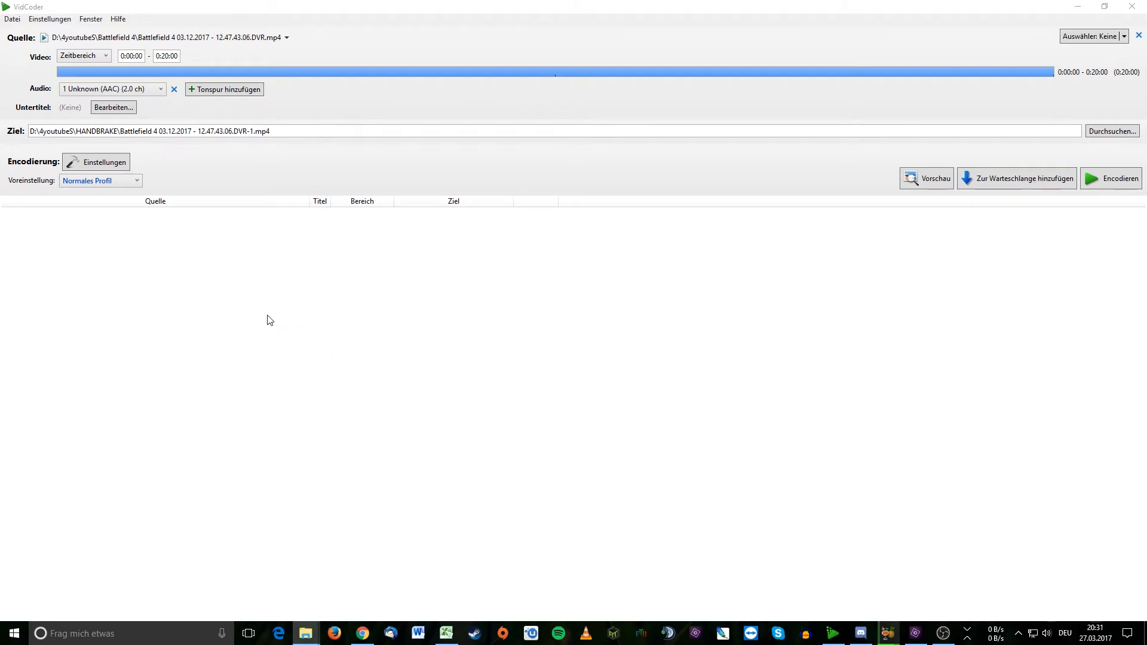
{"action": "left_click", "coordinate": [112, 182]}
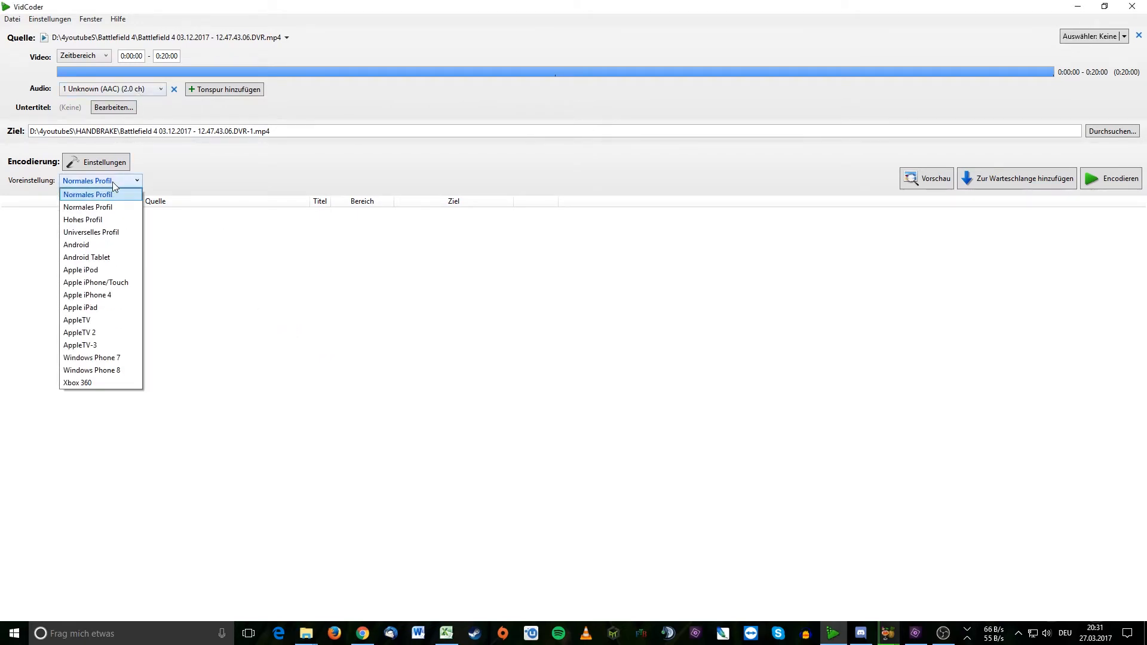
{"action": "left_click", "coordinate": [112, 182]}
In the Normales Profil video encoding settings, set the framerate to Aus Quelle übernehmen.
{"action": "left_click", "coordinate": [119, 166]}
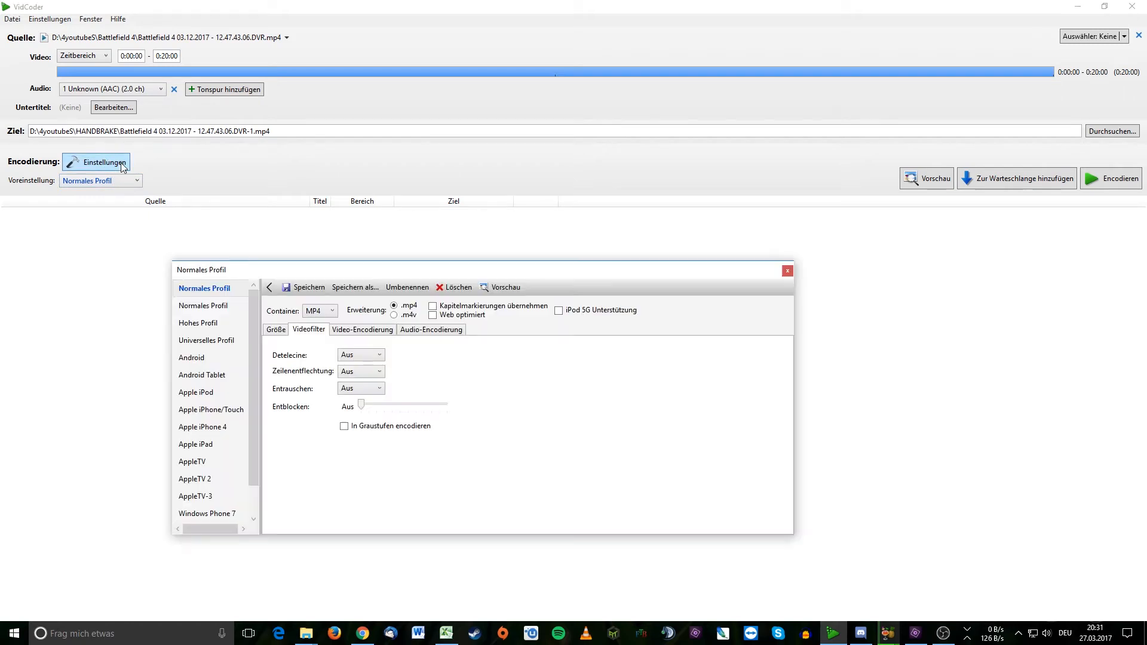
{"action": "left_click_drag", "start_coordinate": [253, 339], "coordinate": [252, 349]}
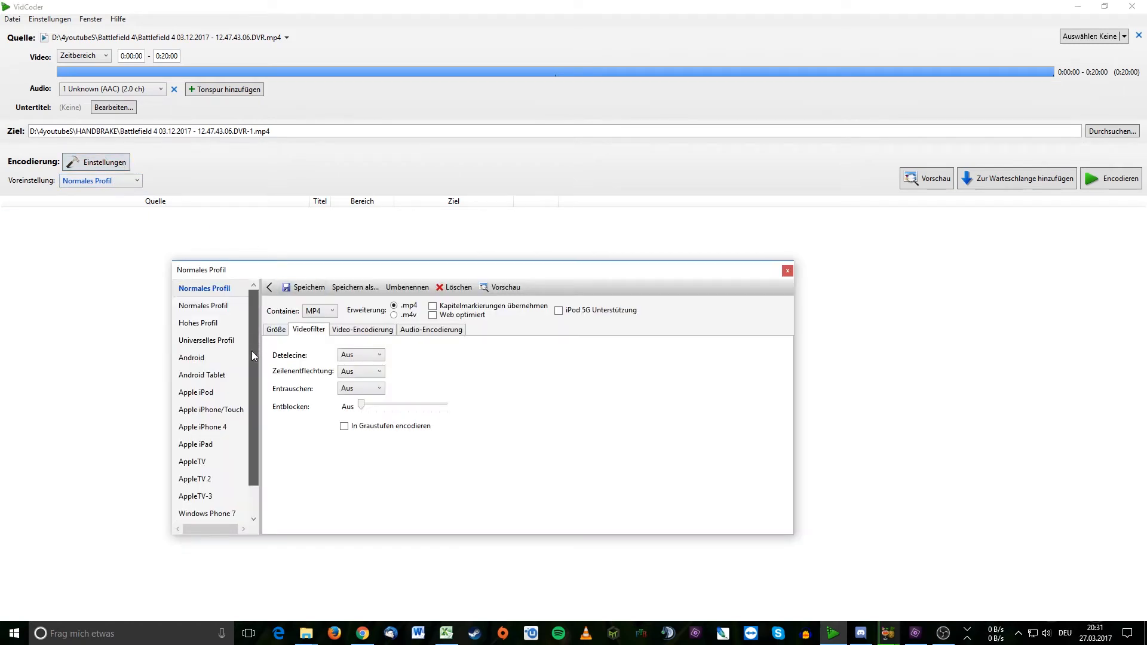
{"action": "left_click", "coordinate": [374, 331]}
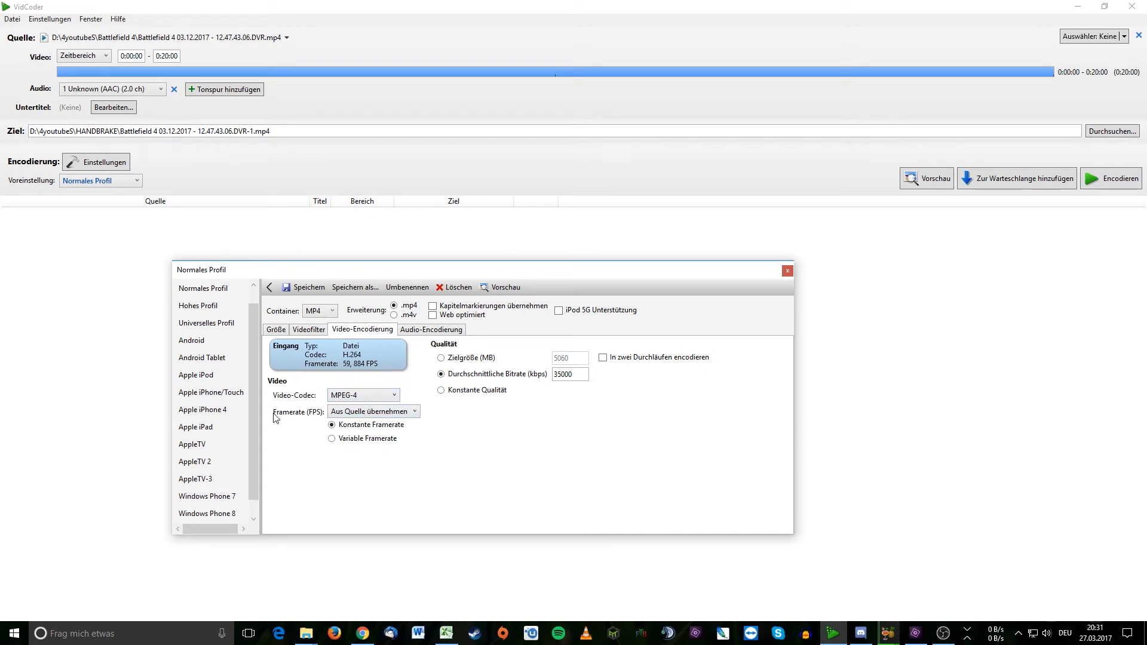
{"action": "left_click", "coordinate": [377, 411]}
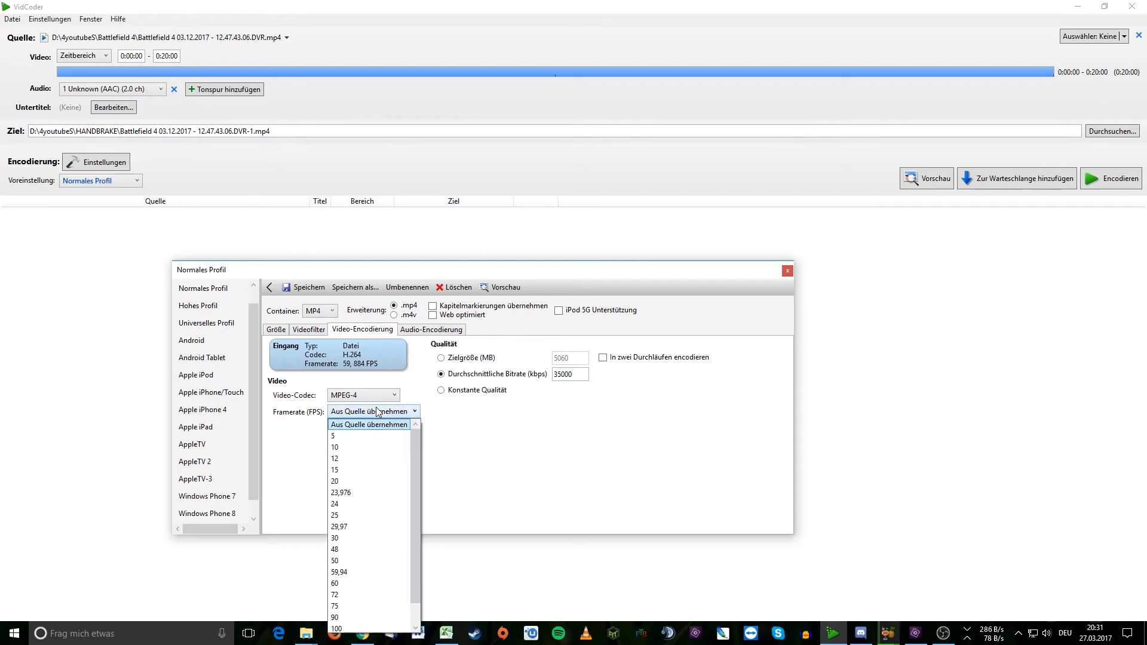
{"action": "left_click", "coordinate": [387, 583]}
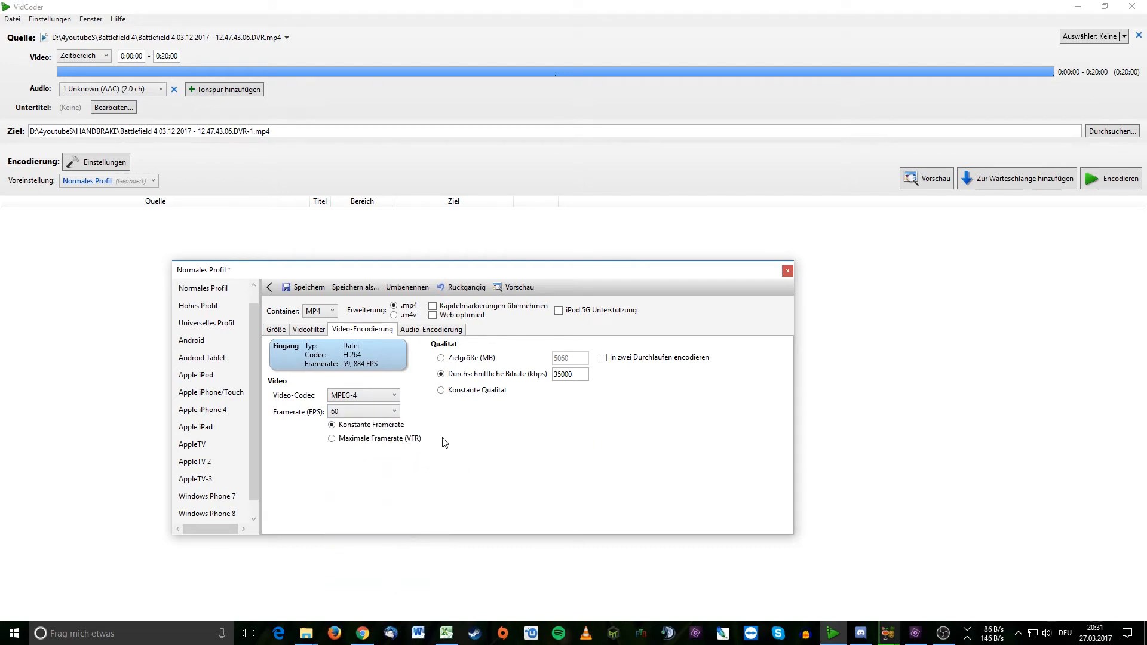
{"action": "left_click", "coordinate": [380, 413]}
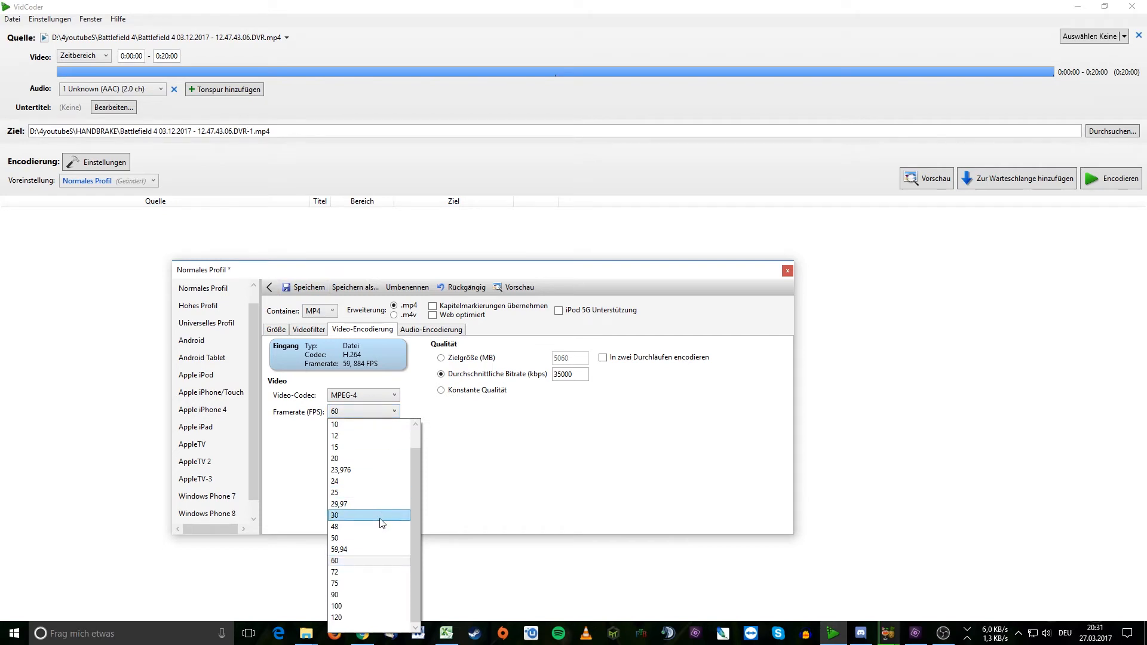
{"action": "scroll", "coordinate": [374, 501], "scroll_direction": "up", "scroll_amount": 1}
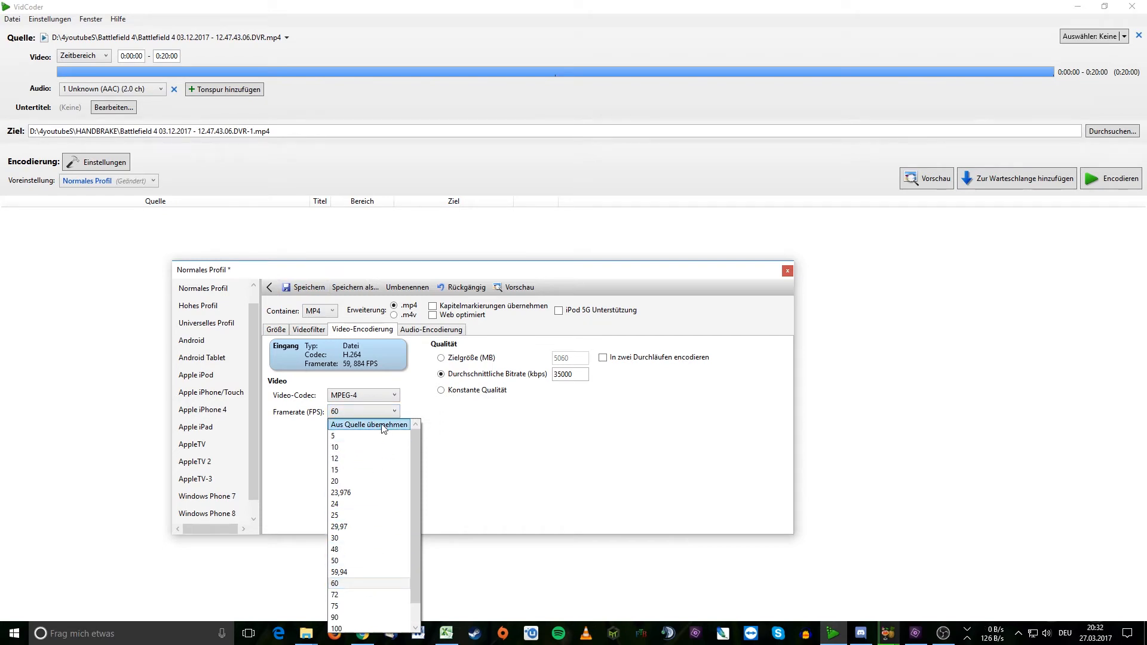
{"action": "left_click", "coordinate": [384, 425]}
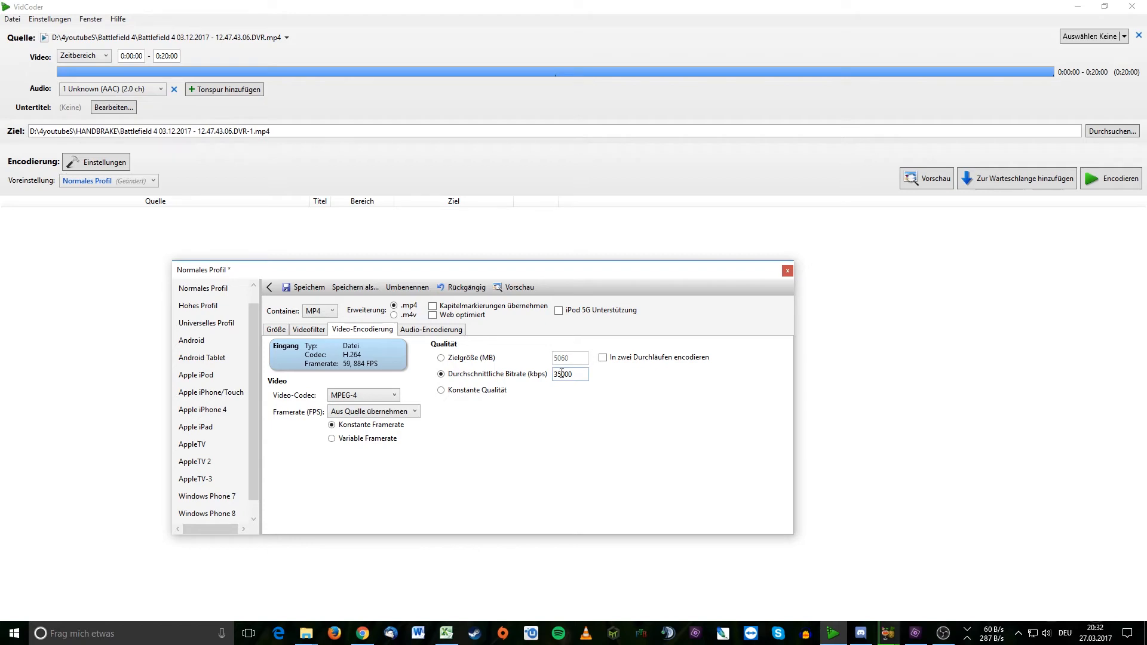
Set the video quality mode to Konstante Qualität with a value of 1, and open the profile's audio encoding settings.
{"action": "left_click", "coordinate": [442, 392]}
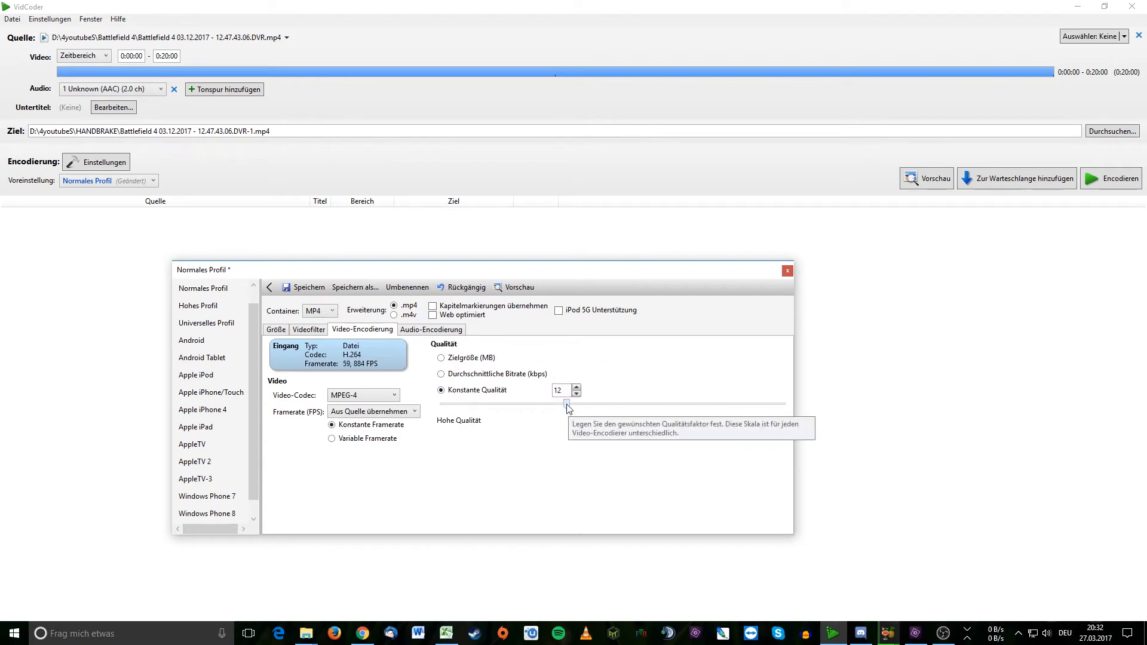
{"action": "left_click_drag", "start_coordinate": [567, 408], "coordinate": [434, 412]}
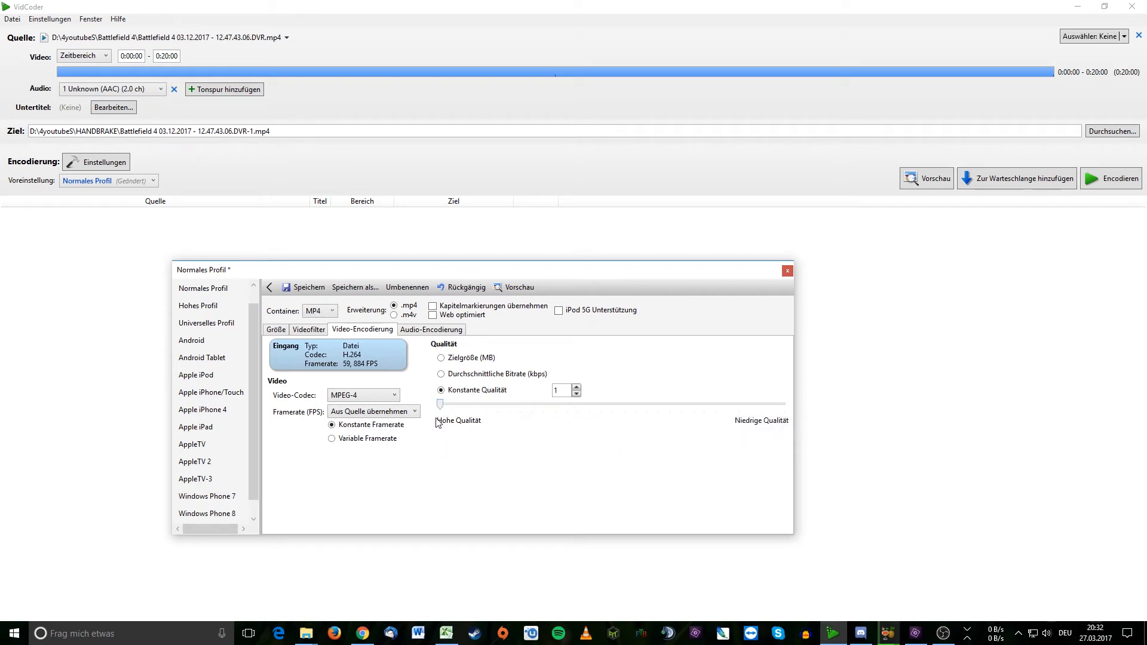
{"action": "left_click", "coordinate": [424, 332]}
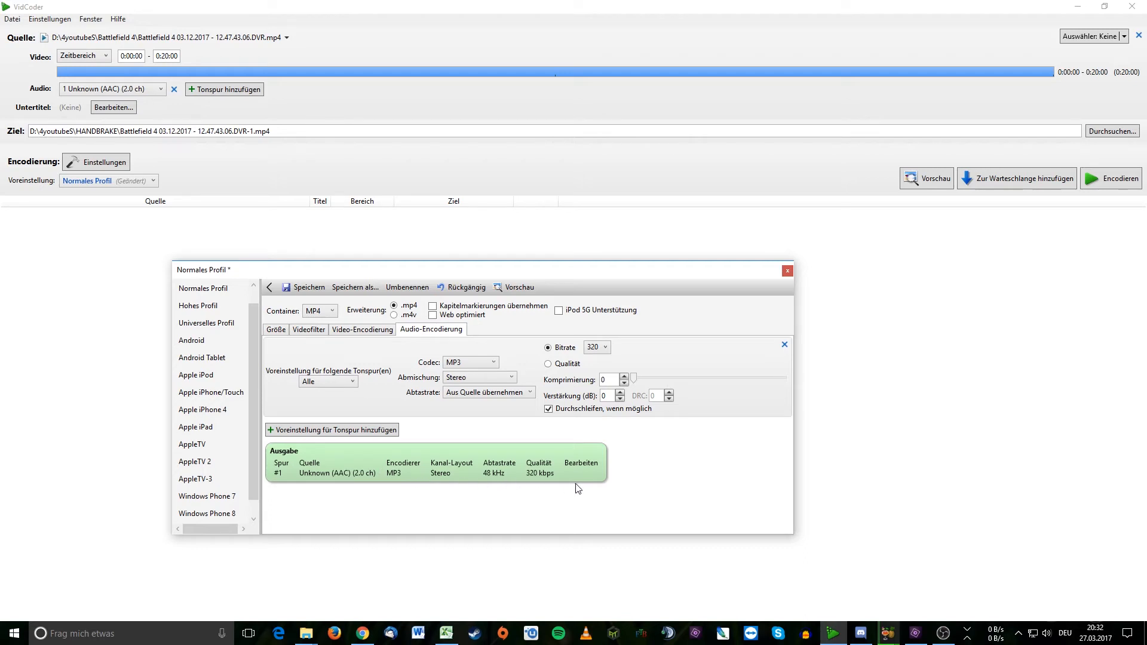
Save the changes to the Normales Profil preset, and save a copy of it as a new preset named Shadowplay.
{"action": "left_click", "coordinate": [301, 287]}
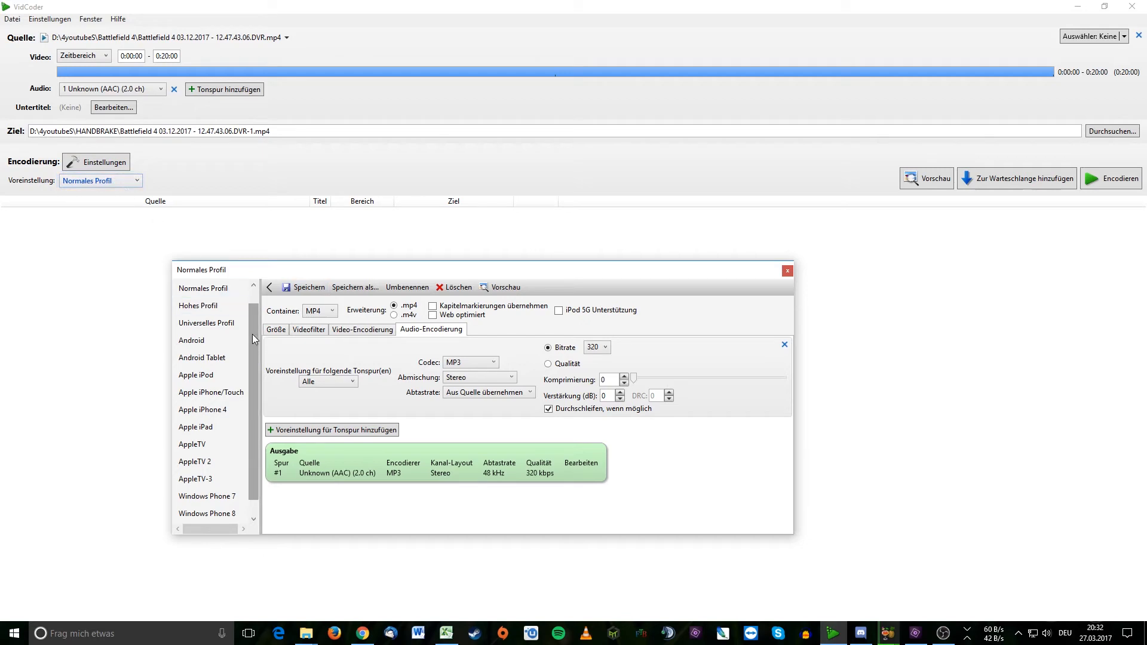
{"action": "left_click", "coordinate": [355, 286]}
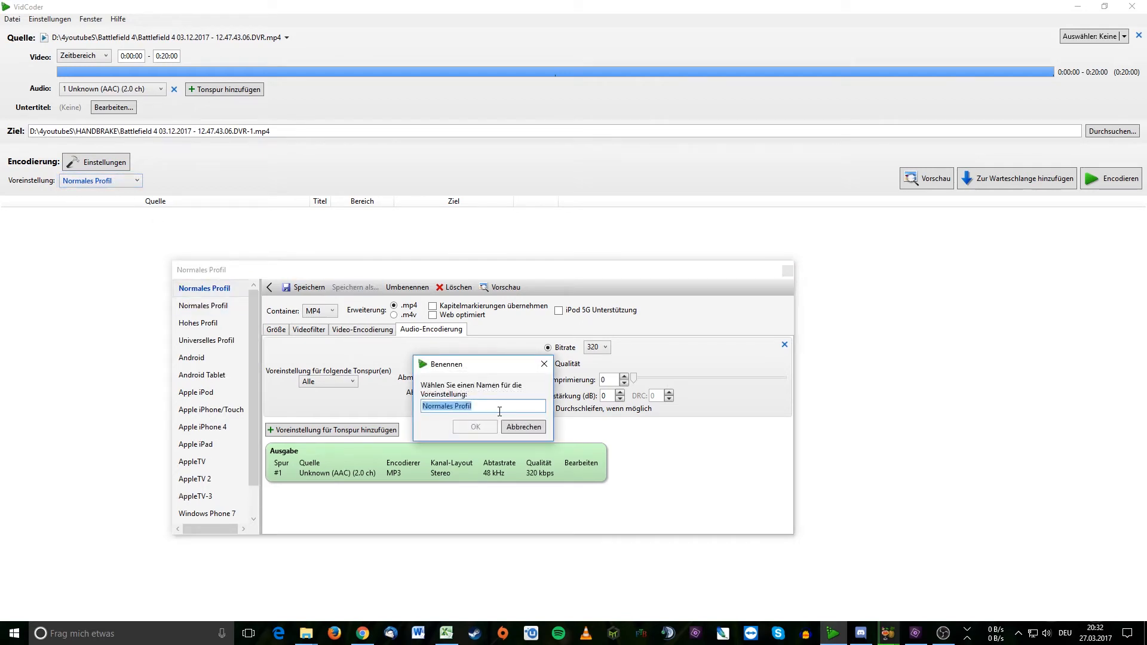
{"action": "type", "text": "Shadowplay"}
{"action": "left_click", "coordinate": [477, 427]}
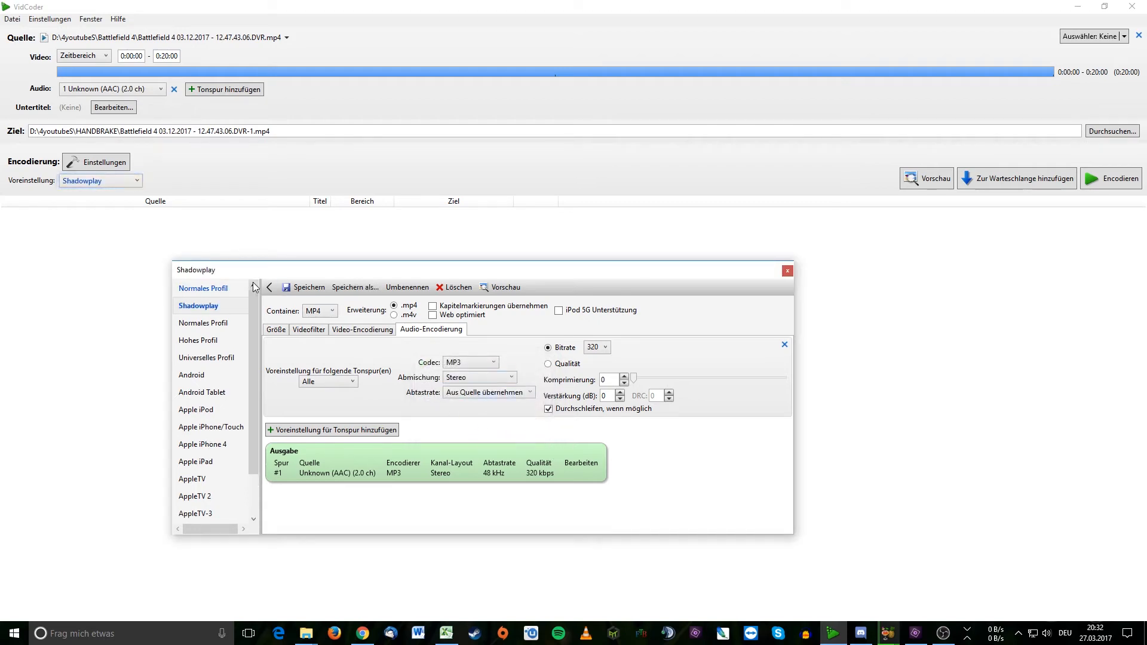
{"action": "left_click", "coordinate": [303, 287]}
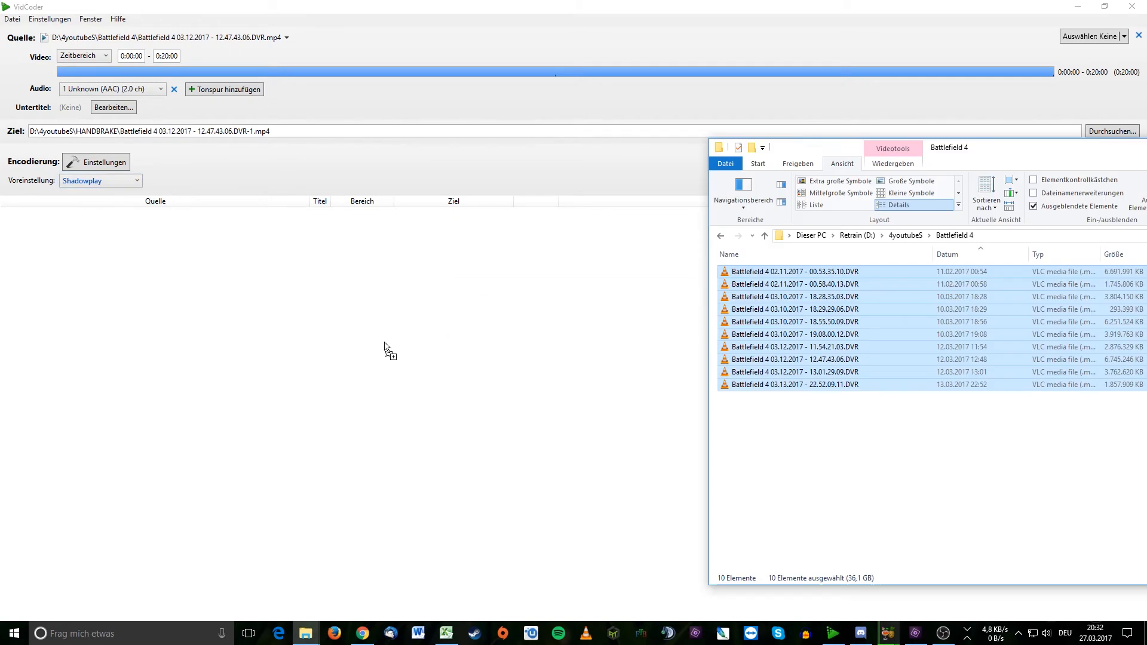
Add all recordings from the Battlefield 4 folder to the queue with the Shadowplay preset and start encoding.
{"action": "left_click_drag", "start_coordinate": [384, 344], "coordinate": [418, 346]}
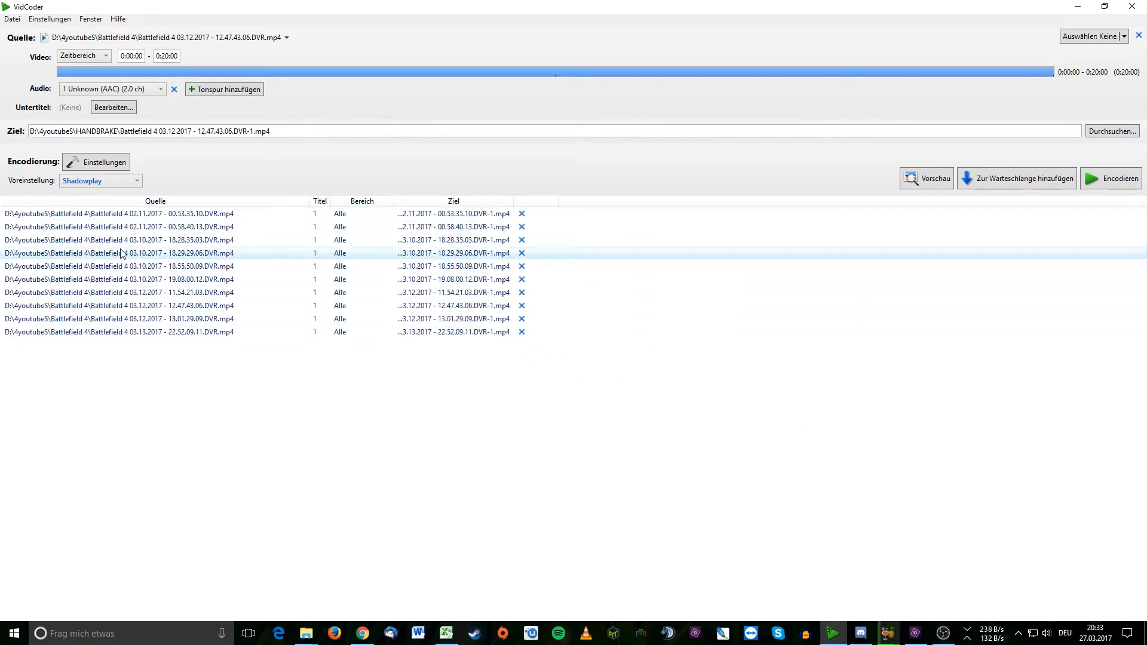
{"action": "left_click", "coordinate": [112, 187]}
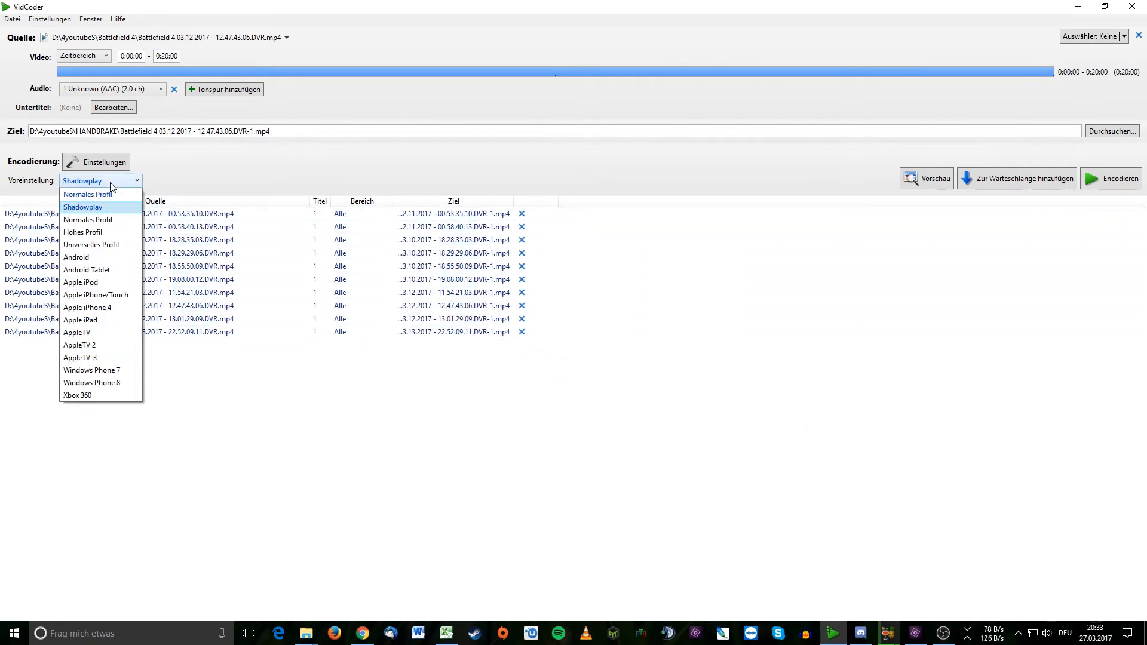
{"action": "left_click", "coordinate": [113, 187]}
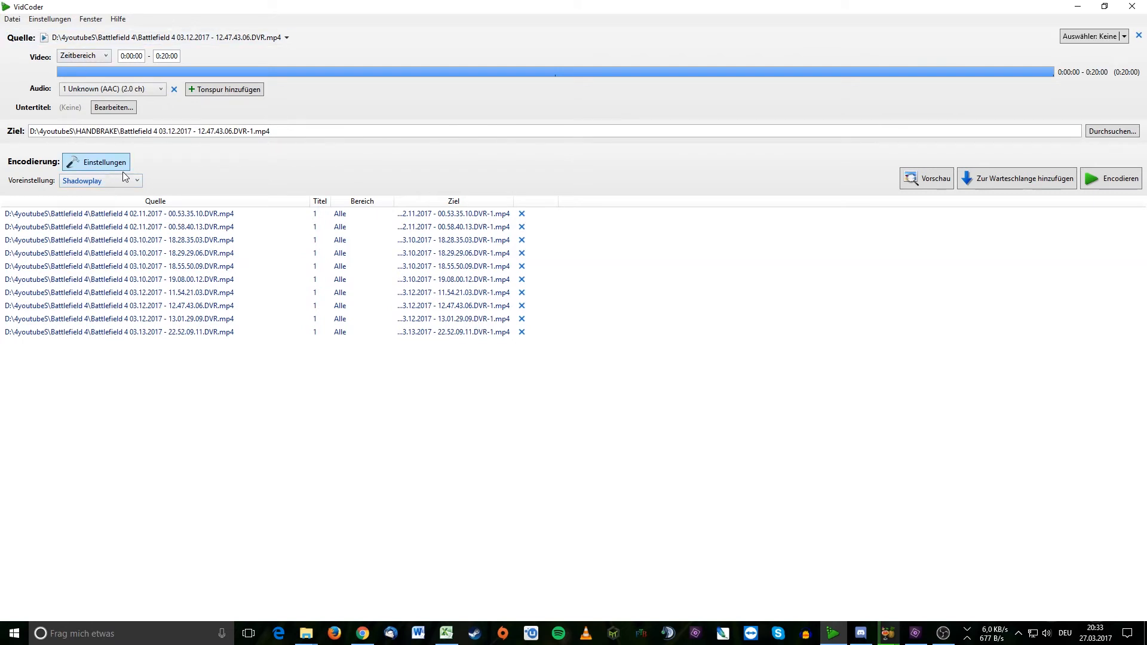
{"action": "left_click", "coordinate": [1122, 184]}
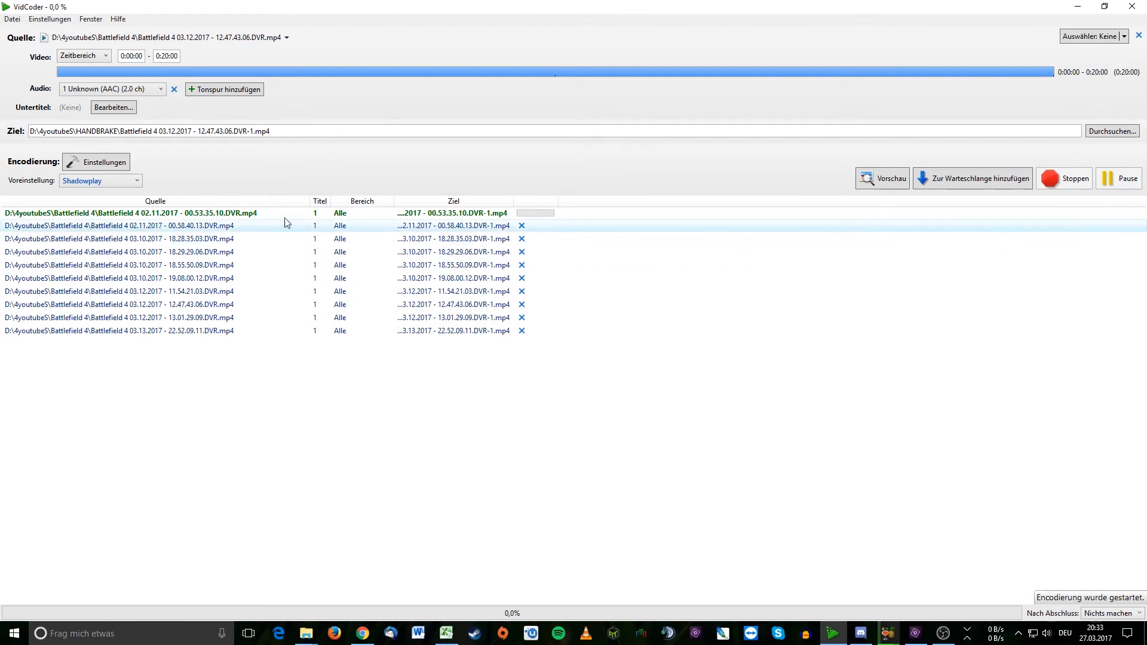
{"action": "left_click", "coordinate": [1111, 615]}
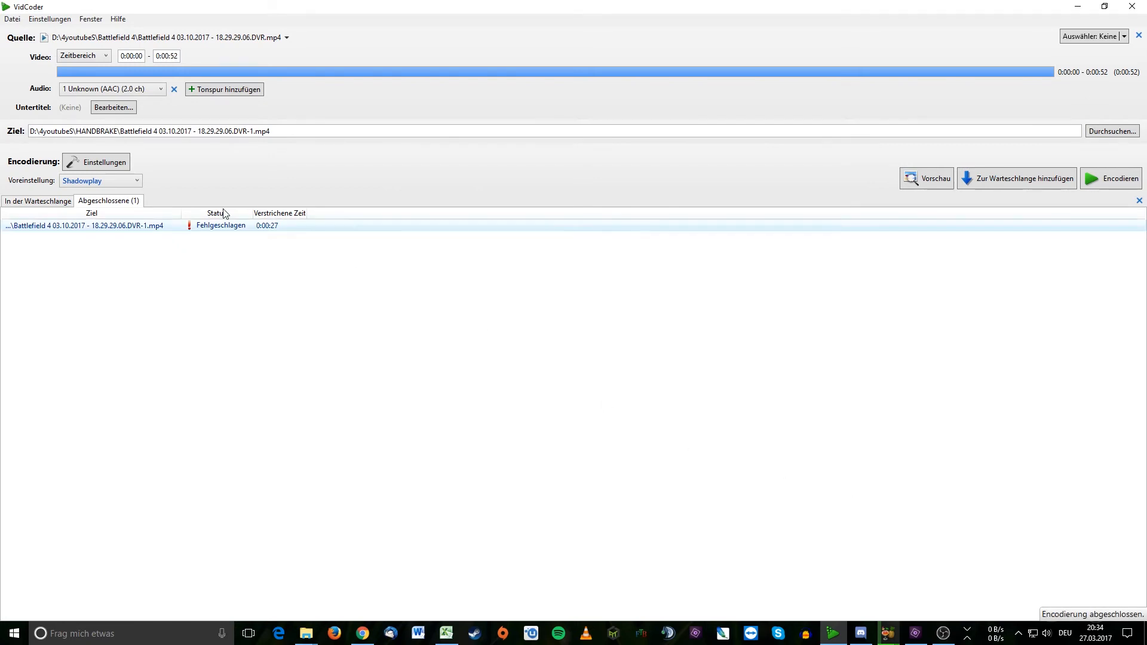
Open the log of the completed 18.29.29.06 encode, examine its warning and closing result lines, and close it.
{"action": "right_click", "coordinate": [120, 229]}
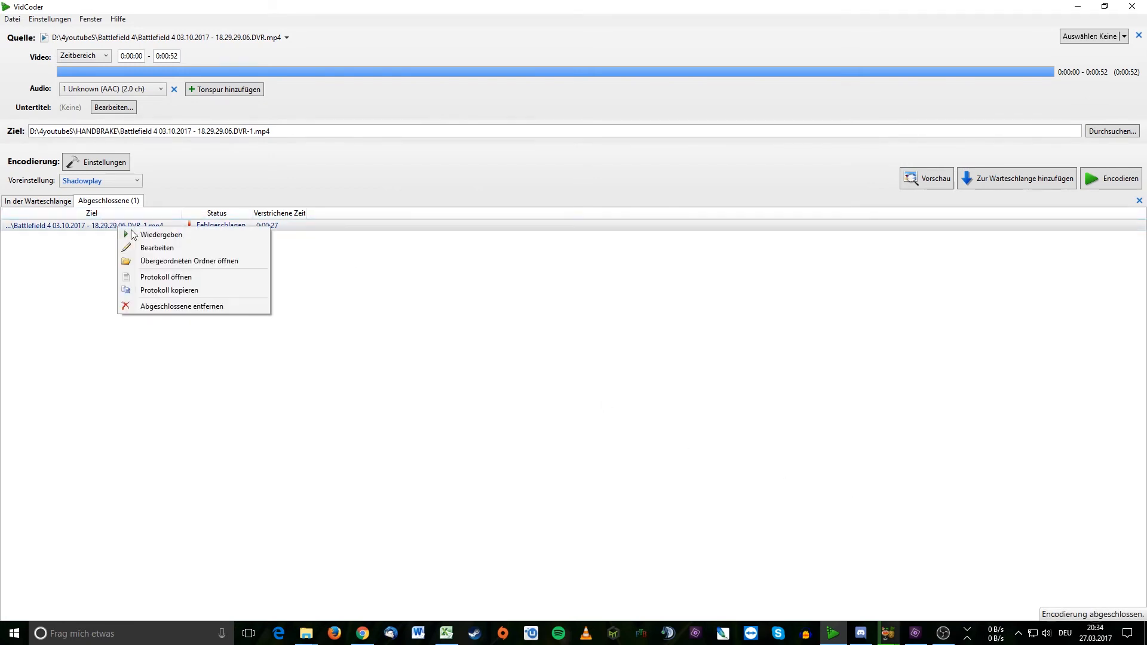
{"action": "left_click", "coordinate": [183, 278]}
{"action": "left_click_drag", "start_coordinate": [663, 345], "coordinate": [490, 326]}
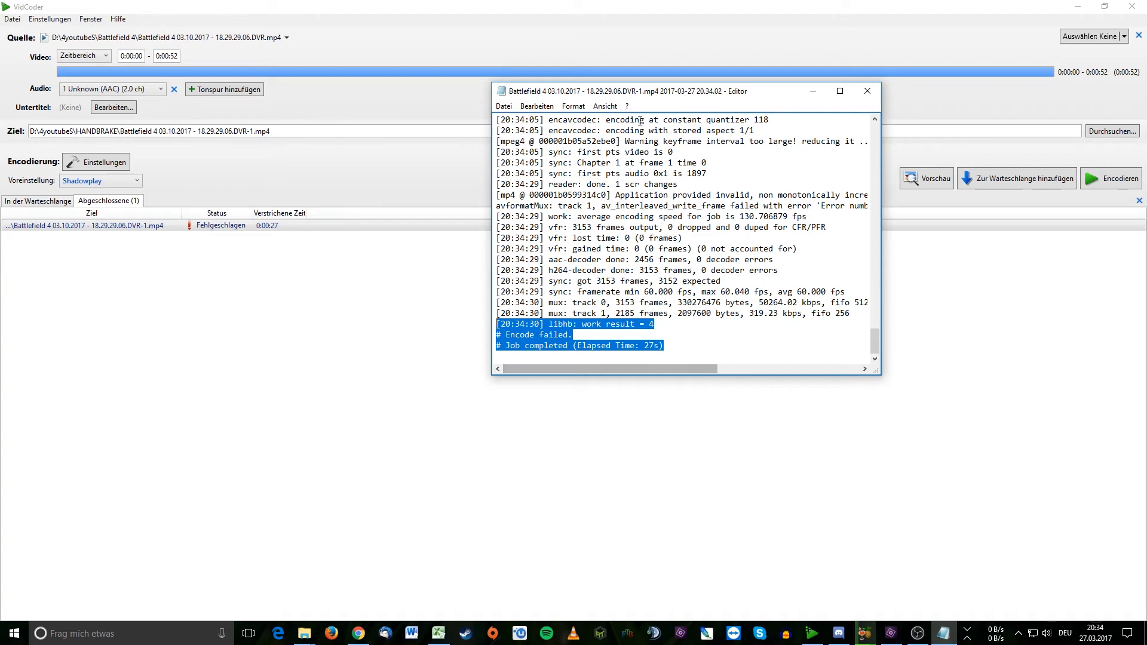
{"action": "left_click_drag", "start_coordinate": [639, 141], "coordinate": [756, 141]}
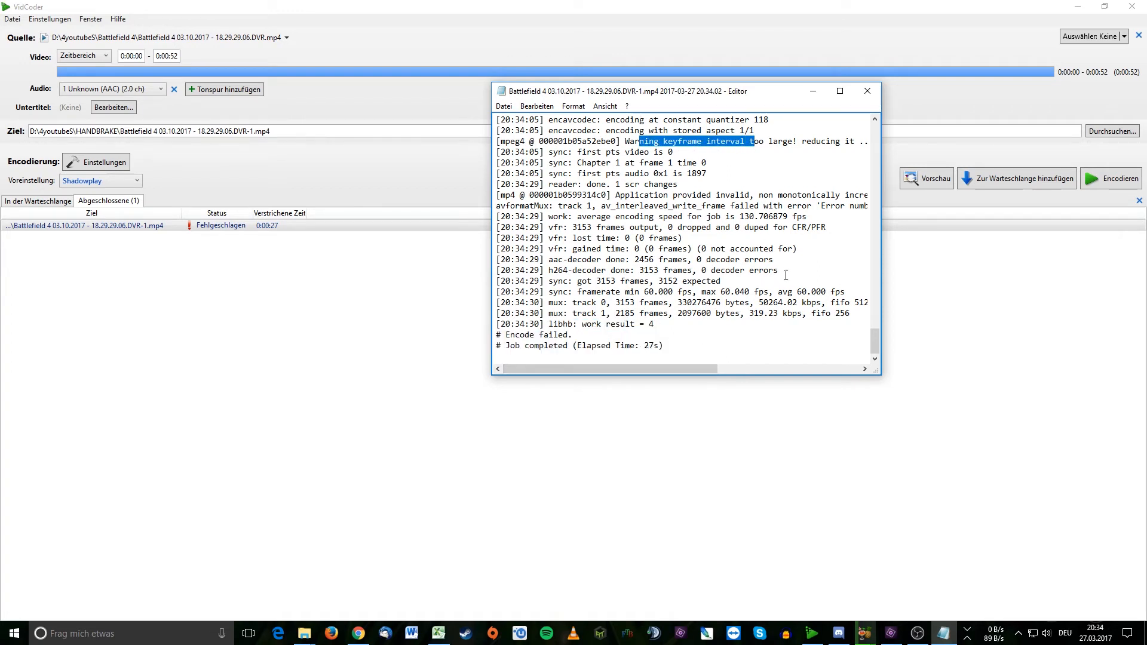
{"action": "left_click", "coordinate": [652, 353]}
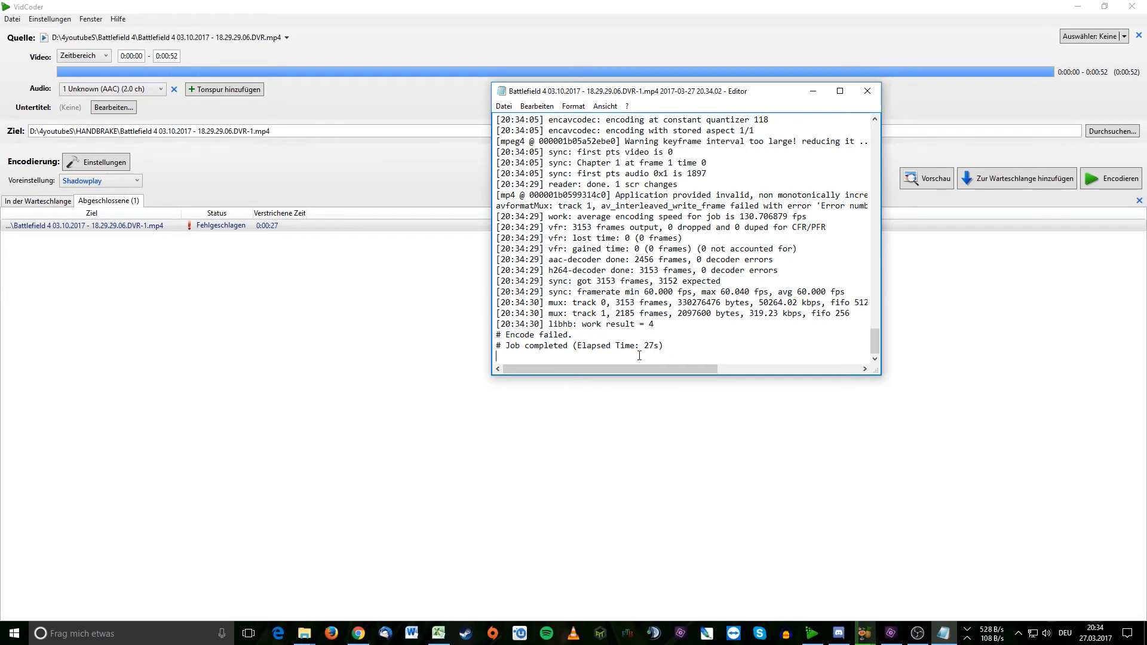
{"action": "left_click_drag", "start_coordinate": [639, 355], "coordinate": [497, 335]}
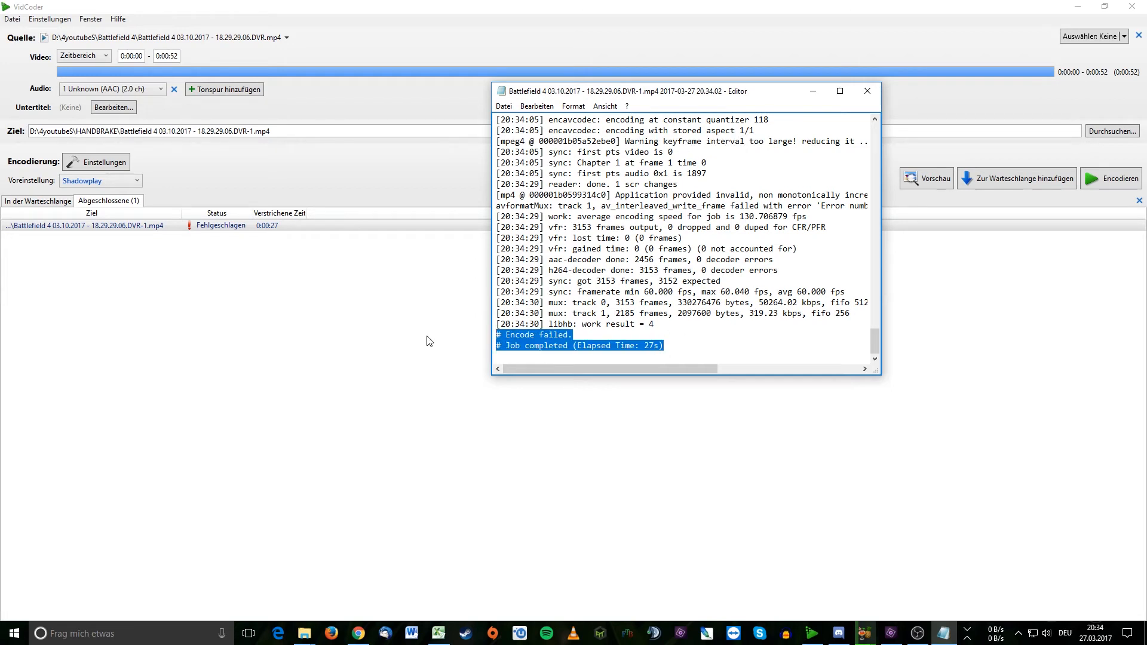
{"action": "left_click", "coordinate": [866, 91]}
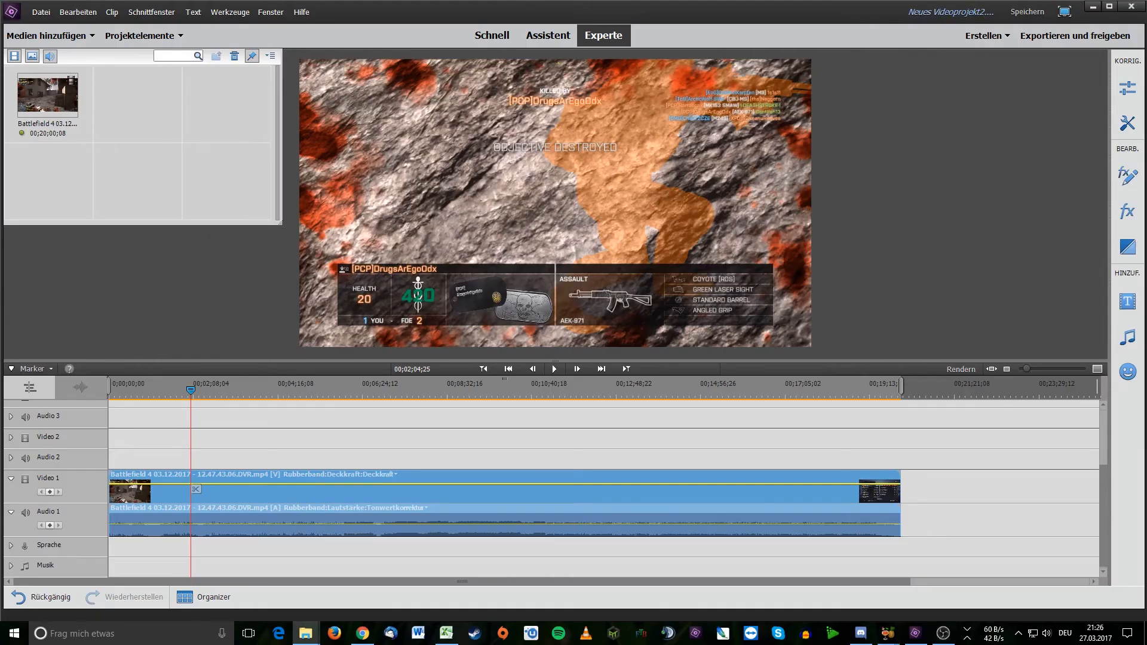
Switch to Premiere Elements and place the converted m4v recording at the start of Video 2, above the original clip.
{"action": "left_click_drag", "start_coordinate": [306, 633], "coordinate": [937, 490]}
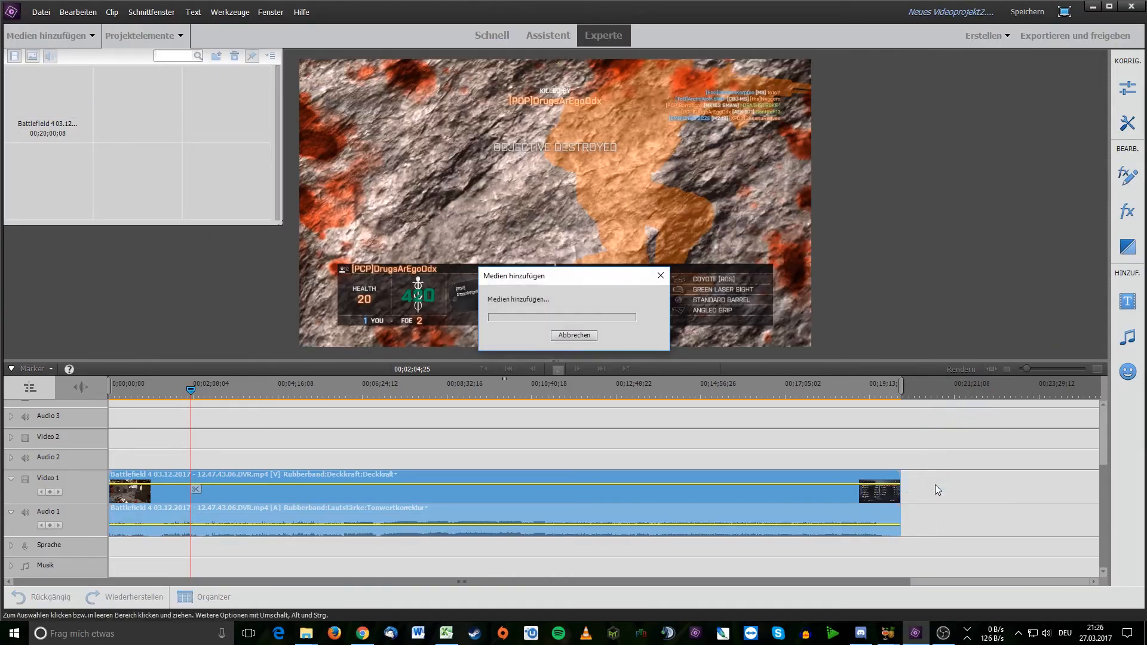
{"action": "left_click_drag", "start_coordinate": [938, 489], "coordinate": [103, 446]}
Mute the Audio 1 track and play the timeline from about 00;01;31;12 to check the converted clip's audio sync.
{"action": "left_click", "coordinate": [170, 388]}
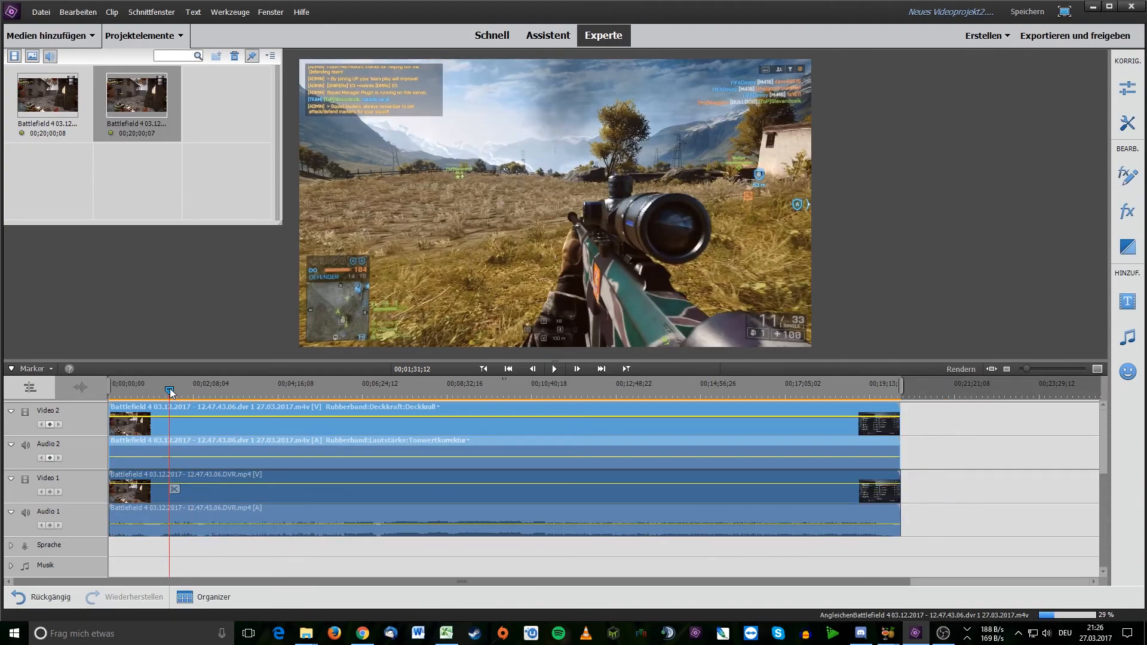
{"action": "left_click", "coordinate": [26, 512]}
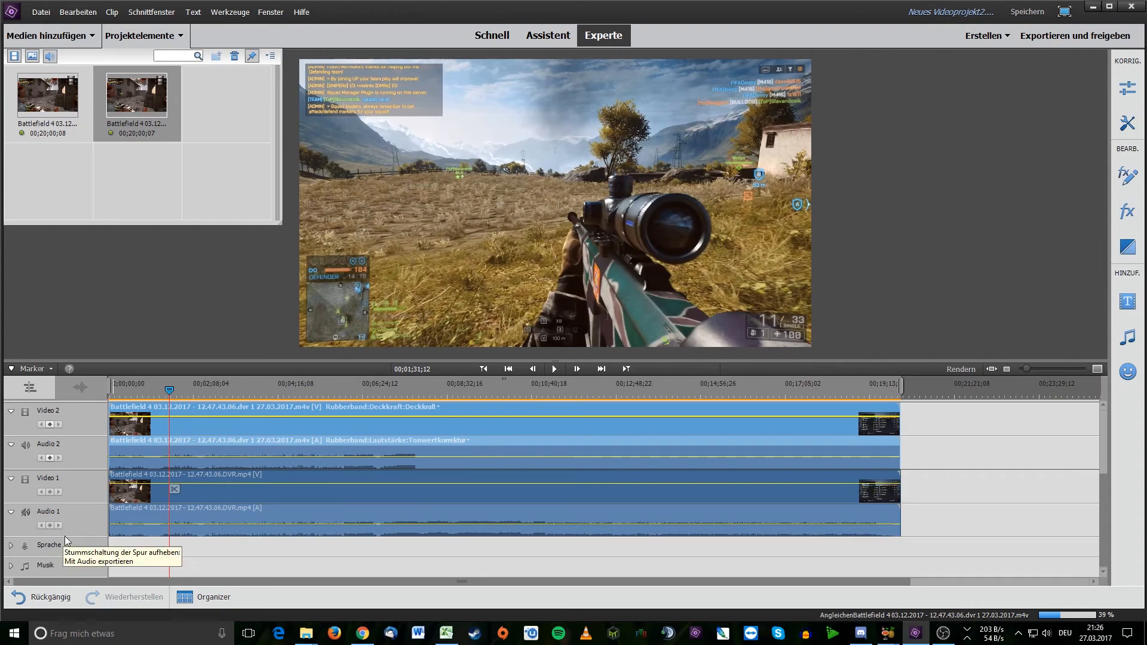
{"action": "scroll", "coordinate": [60, 537], "scroll_direction": "up", "scroll_amount": 1}
{"action": "left_click", "coordinate": [555, 369]}
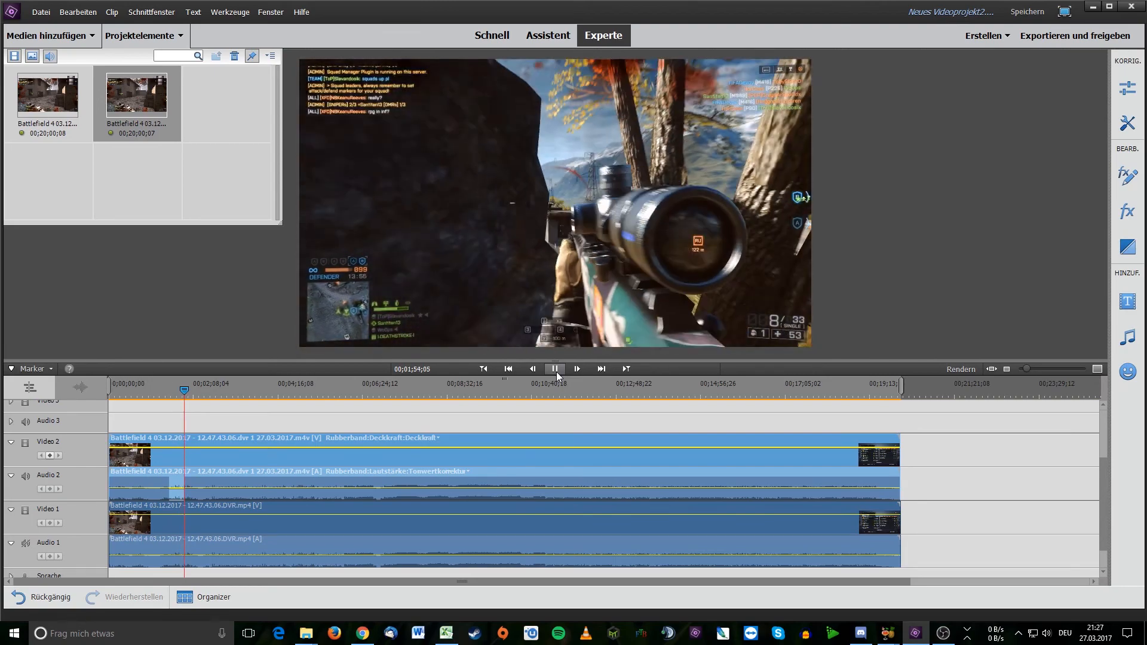
{"action": "left_click", "coordinate": [555, 369]}
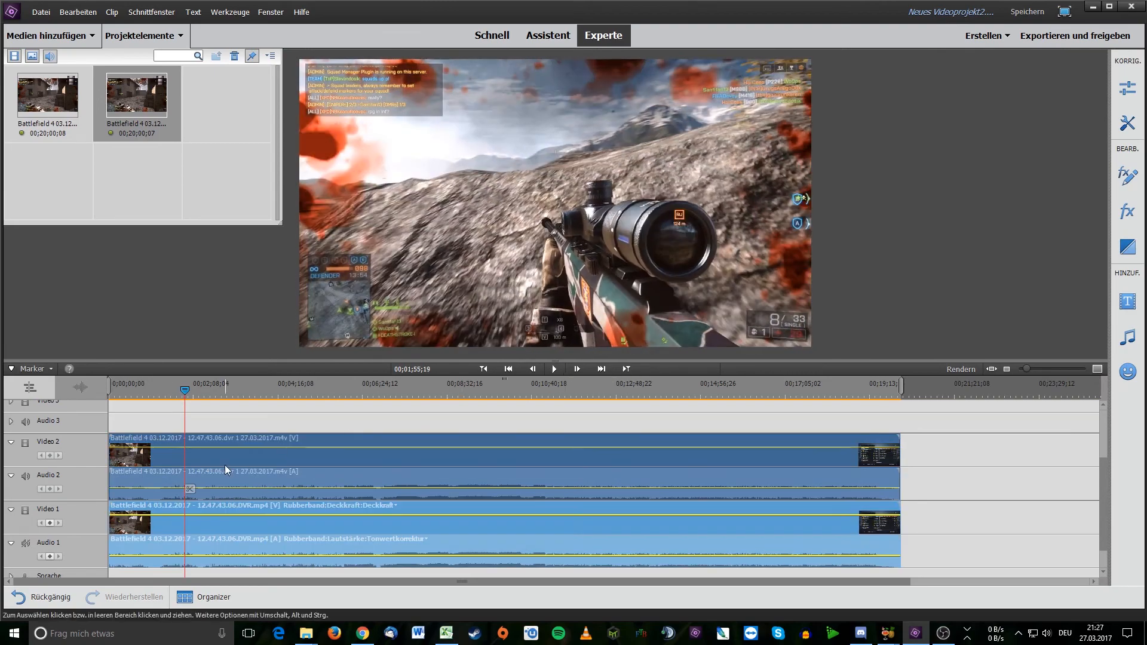
Swap the two clips so the original mp4 is on Video 2 and the converted m4v on Video 1, both at the start.
{"action": "left_click_drag", "start_coordinate": [222, 457], "coordinate": [778, 441]}
{"action": "left_click_drag", "start_coordinate": [305, 527], "coordinate": [297, 468]}
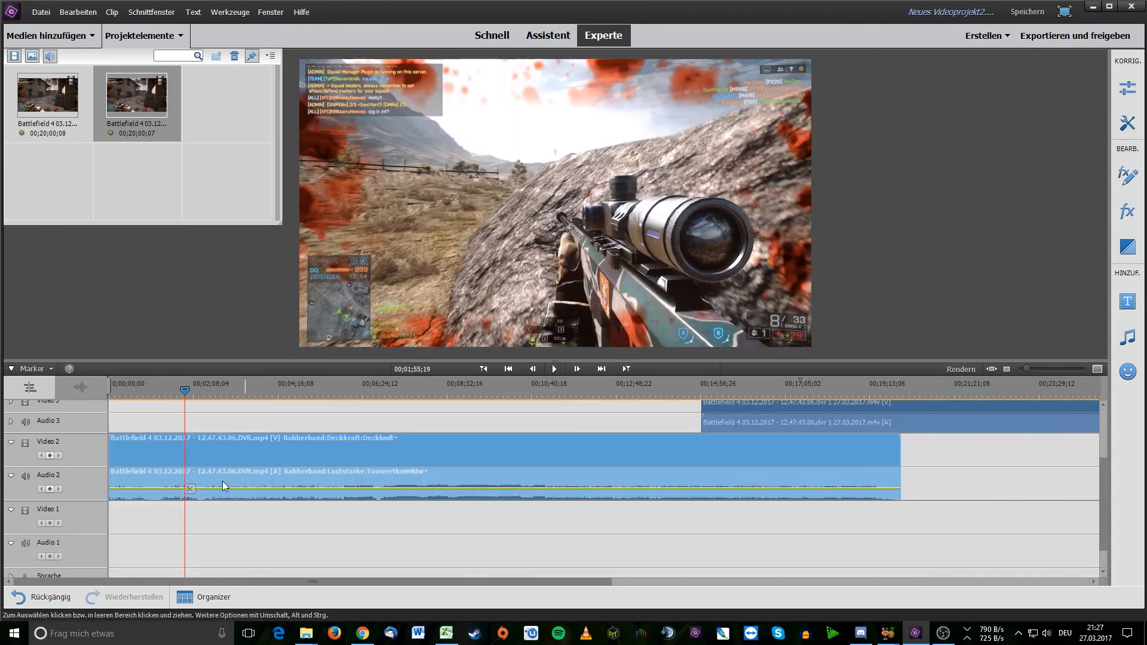
{"action": "left_click_drag", "start_coordinate": [809, 406], "coordinate": [134, 539]}
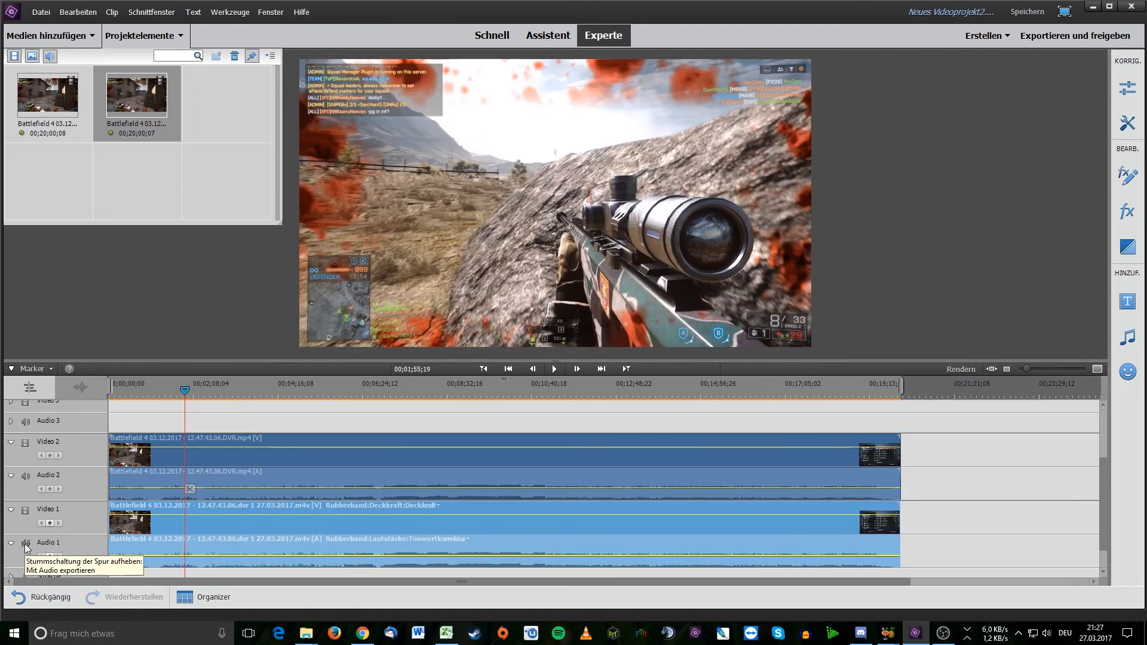
Play the timeline from about 00;01;33;06 to check the original clip's audio sync.
{"action": "left_click", "coordinate": [169, 392]}
{"action": "left_click_drag", "start_coordinate": [169, 391], "coordinate": [170, 390]}
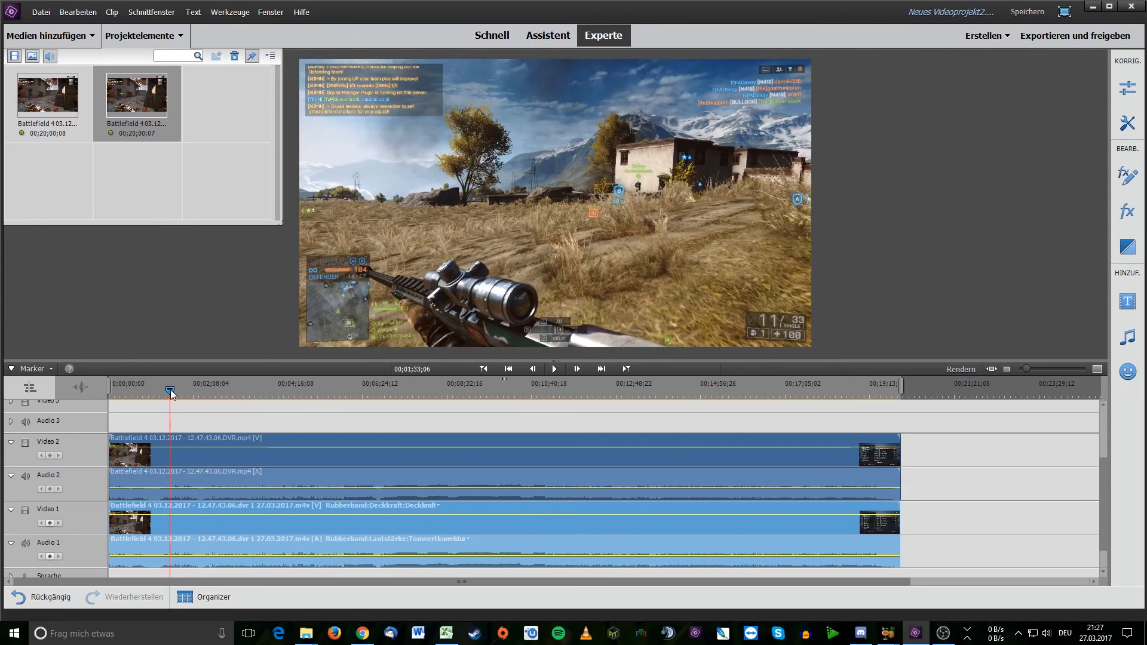
{"action": "left_click", "coordinate": [557, 369]}
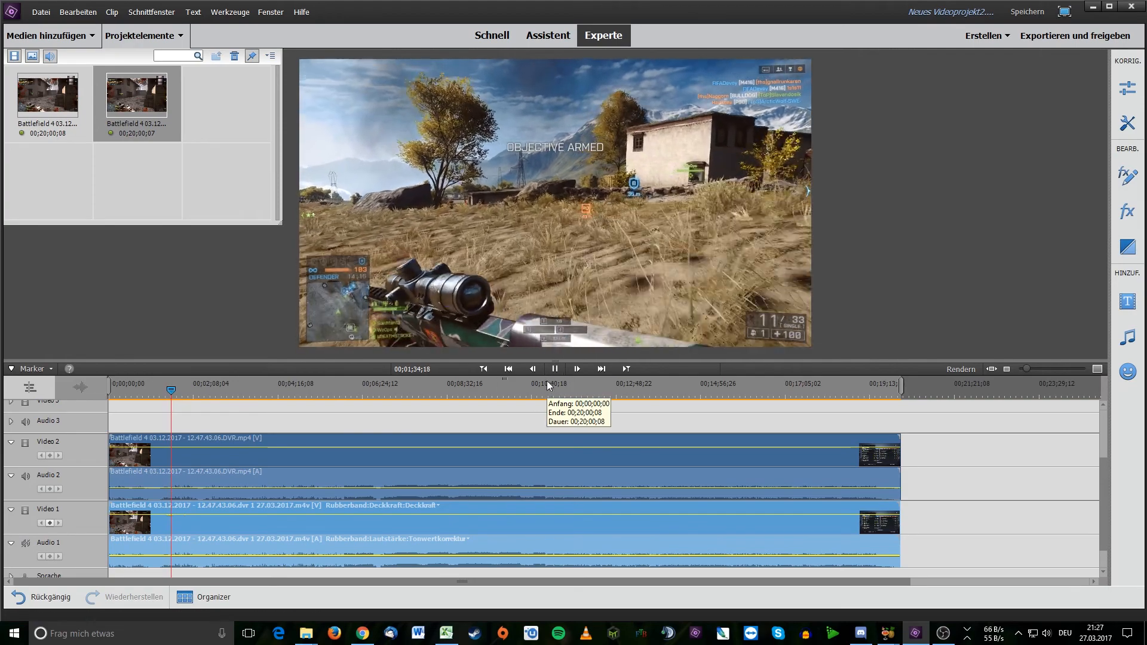